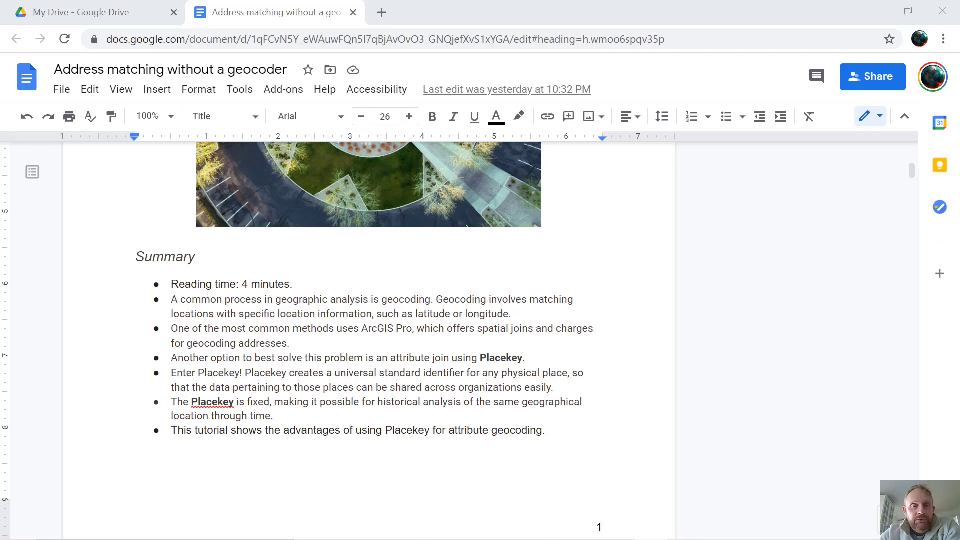
# - Follow the Placekey Toolbox link under Generating the Placekeys to the AGS_placekey README
pyautogui.scroll(-7, 826, 320)
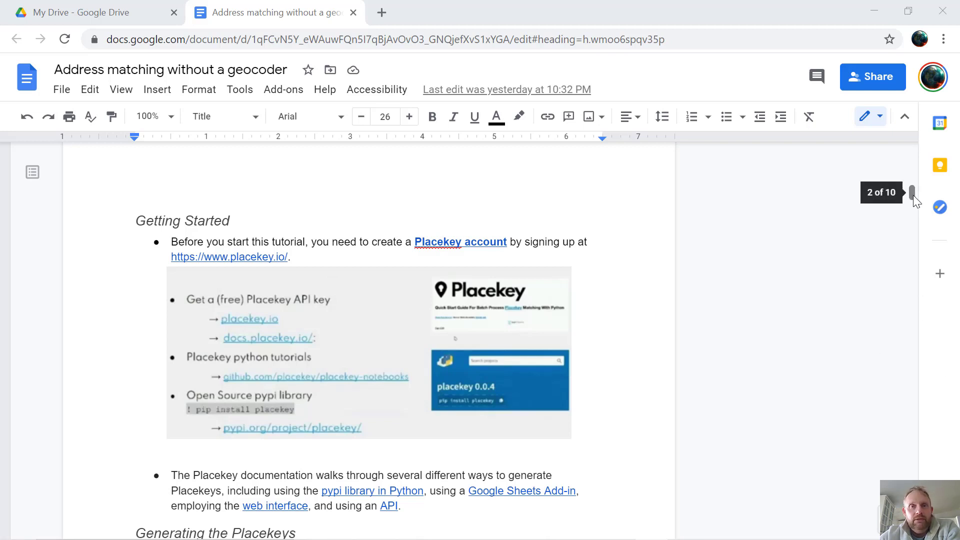
pyautogui.moveTo(914, 196); pyautogui.dragTo(914, 214)
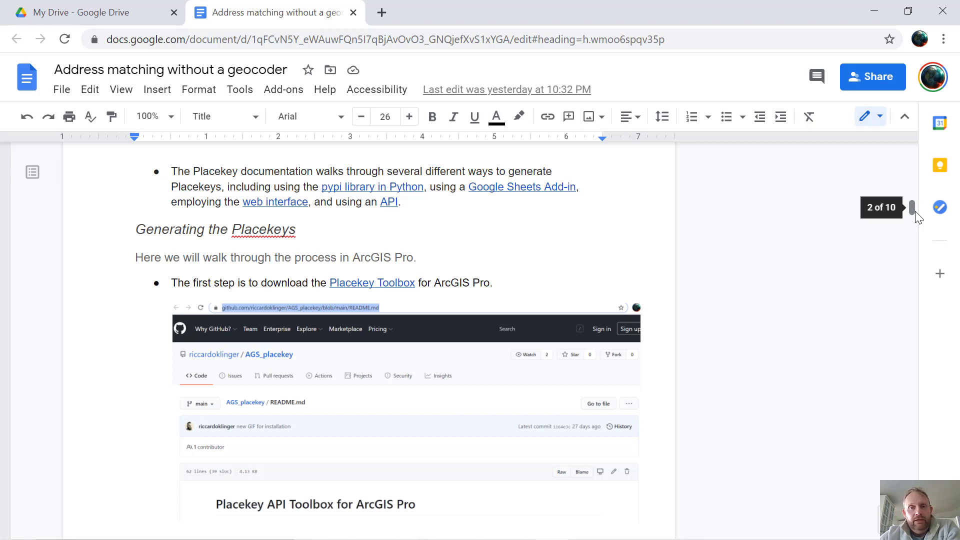
pyautogui.moveTo(915, 216); pyautogui.dragTo(918, 221)
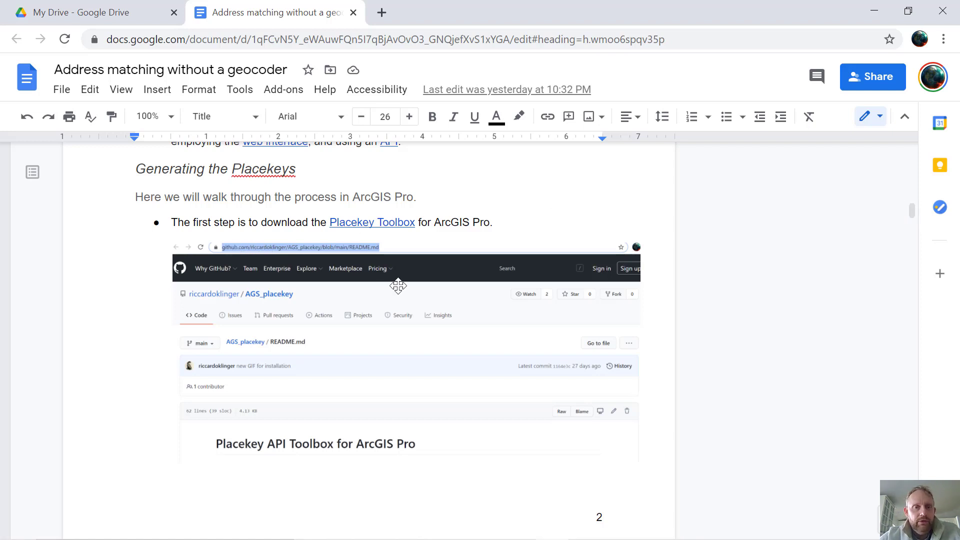
pyautogui.click(368, 222)
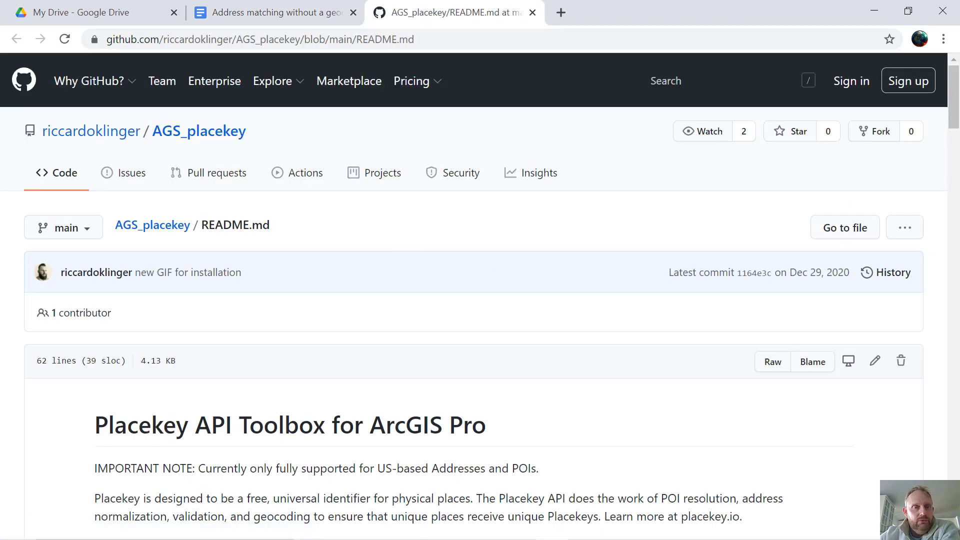
# - From the AGS_placekey repo page, use Code > Download ZIP and open the finished download
pyautogui.moveTo(955, 105); pyautogui.dragTo(957, 286)
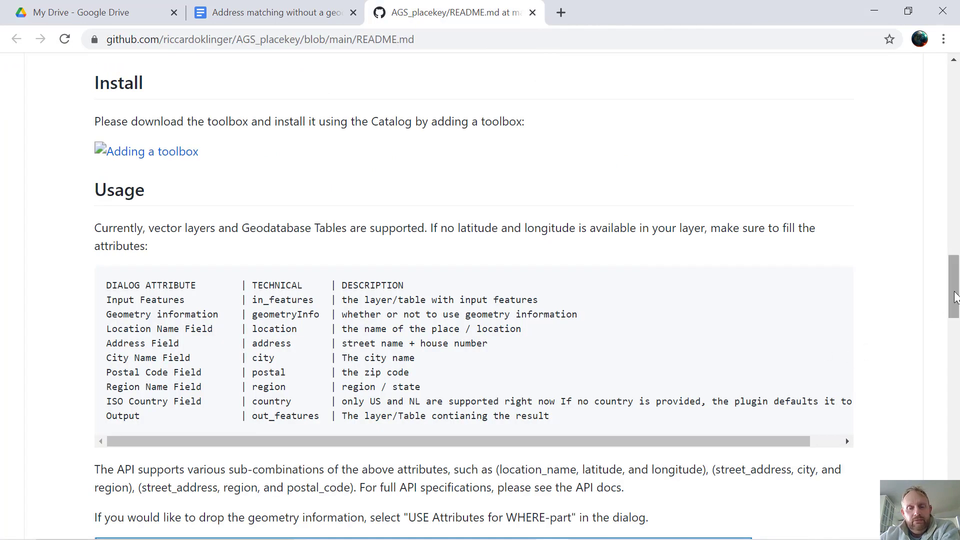
pyautogui.moveTo(956, 298); pyautogui.dragTo(947, 87)
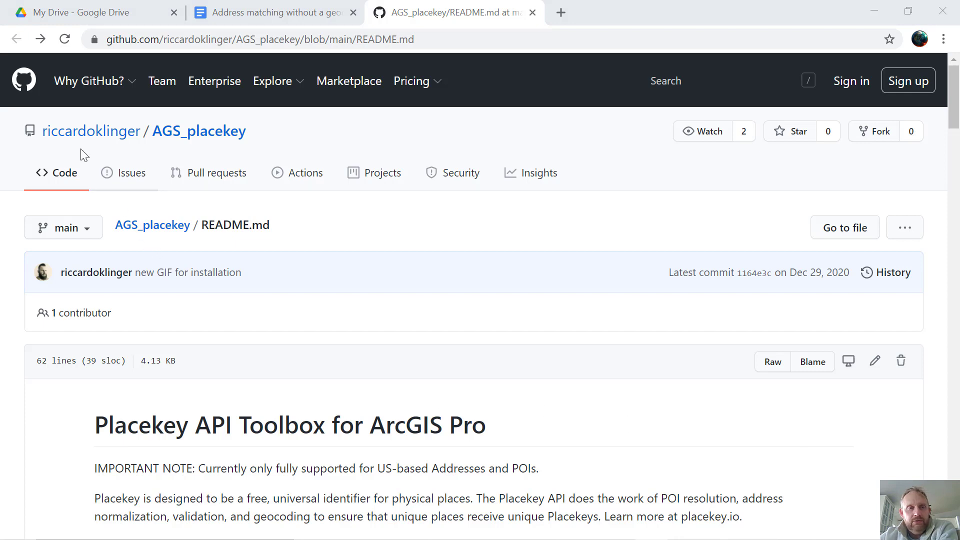
pyautogui.click(159, 226)
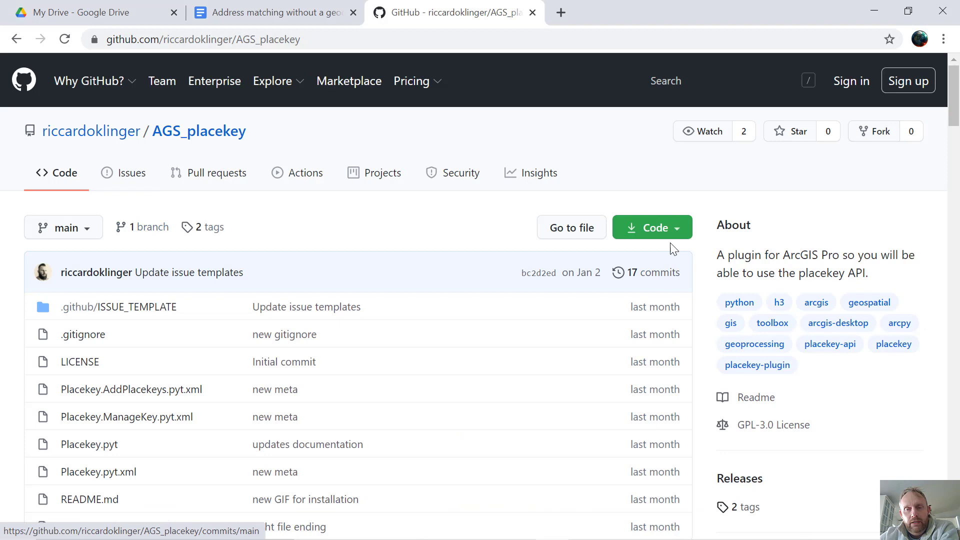
pyautogui.click(675, 234)
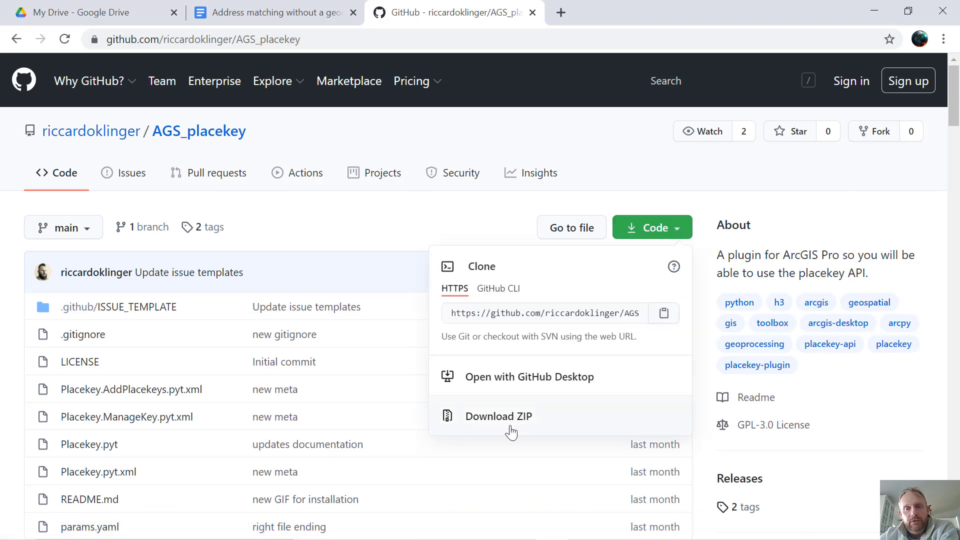
pyautogui.click(509, 423)
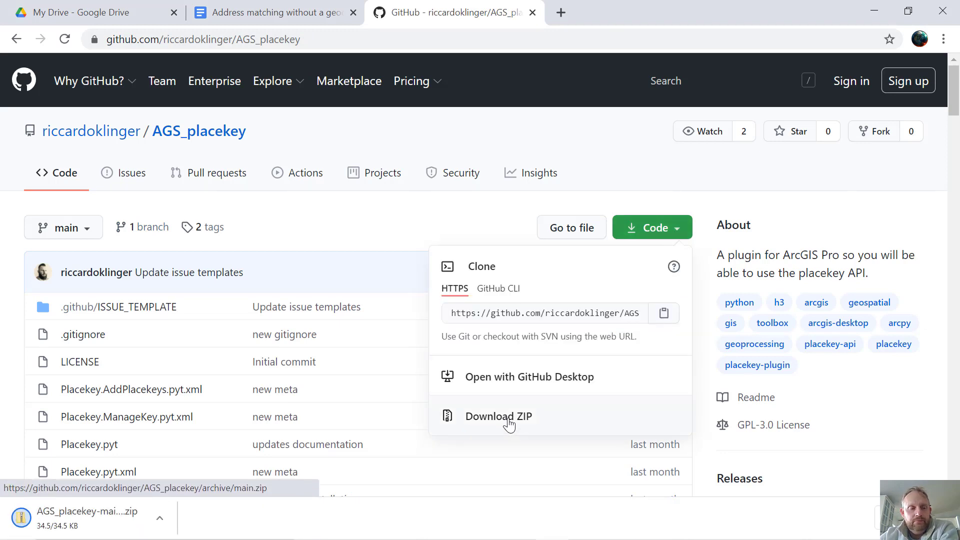
pyautogui.moveTo(45, 527)
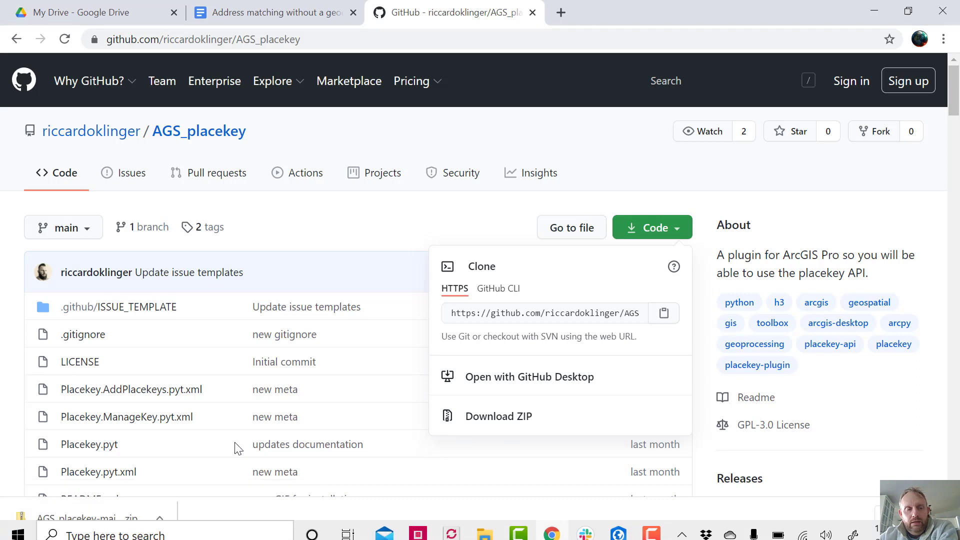
pyautogui.click(106, 519)
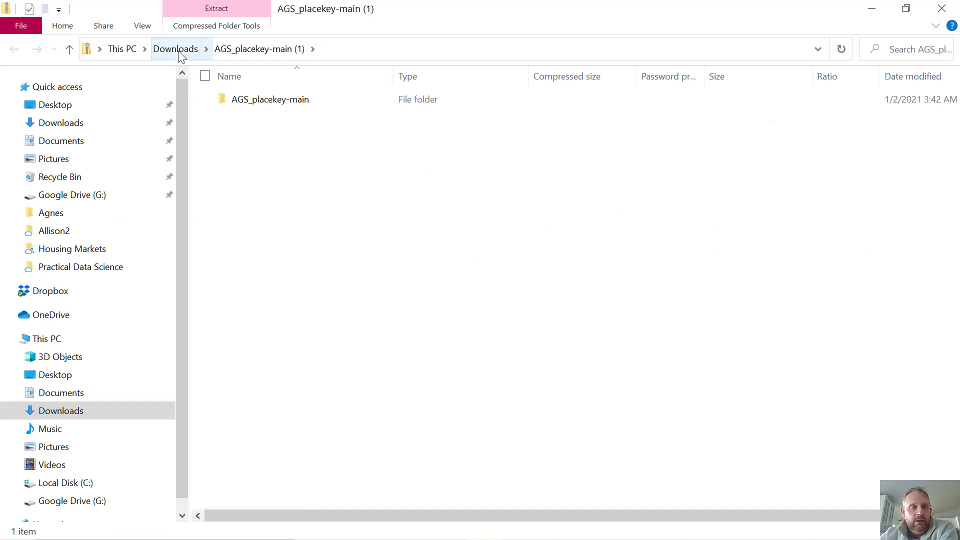
# - Extract the AGS_placekey zip in Downloads and open the AGS_placekey-main folder
pyautogui.click(178, 49)
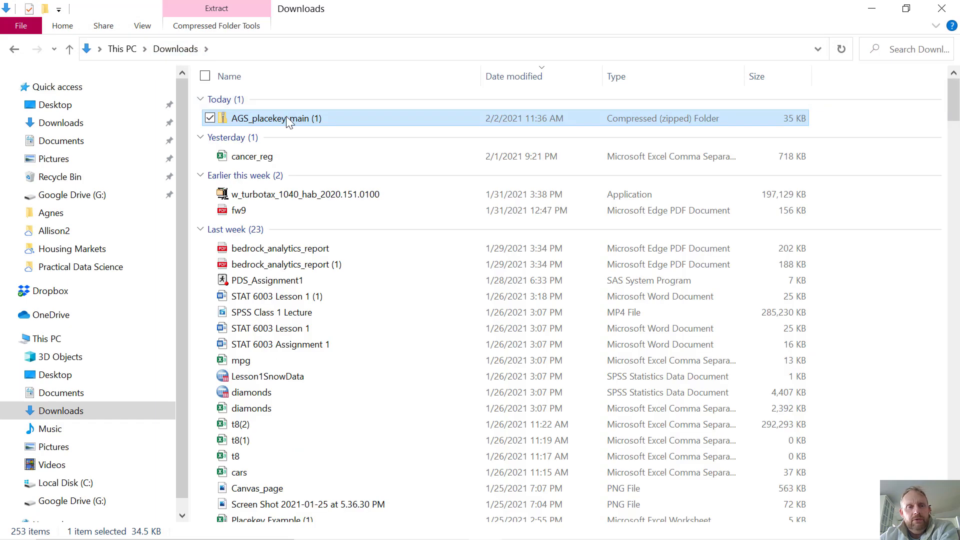
pyautogui.rightClick(288, 120)
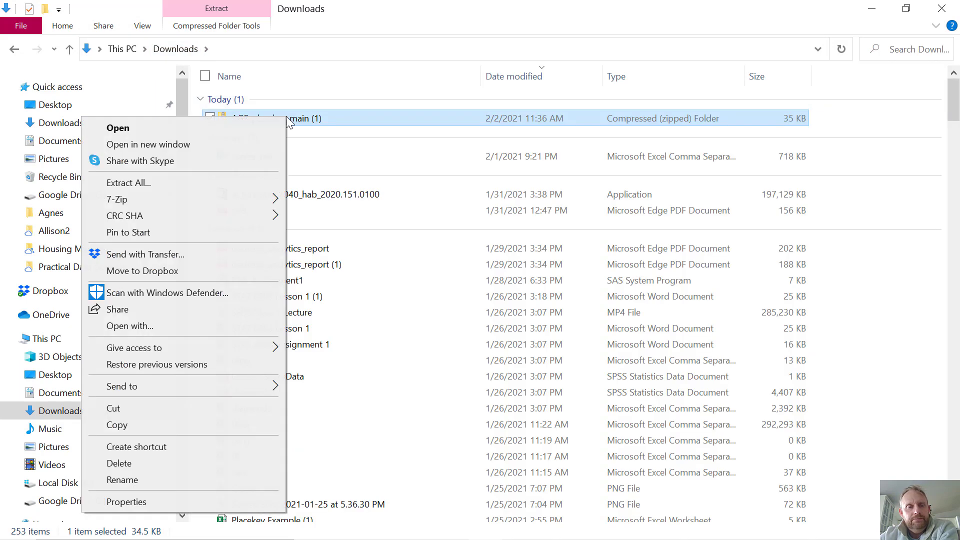
pyautogui.click(190, 183)
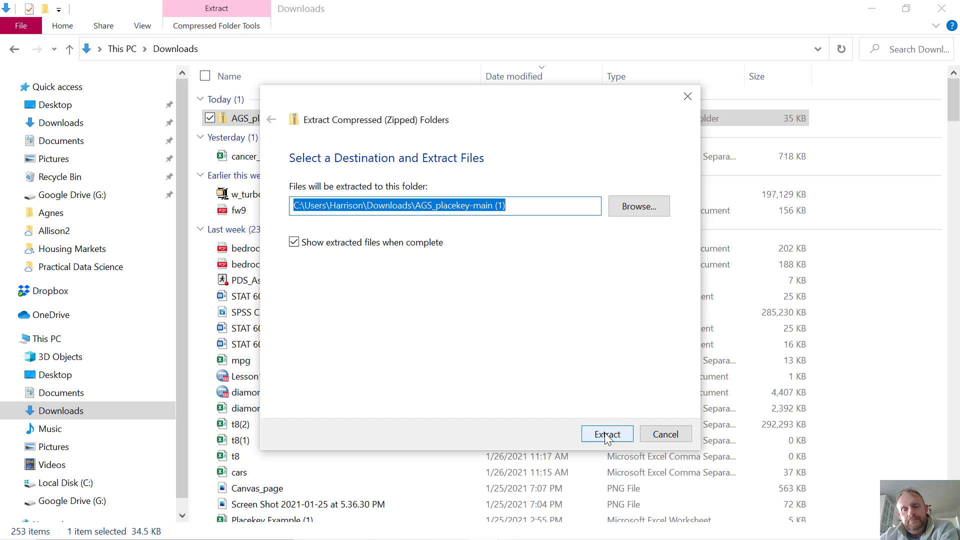
pyautogui.click(605, 435)
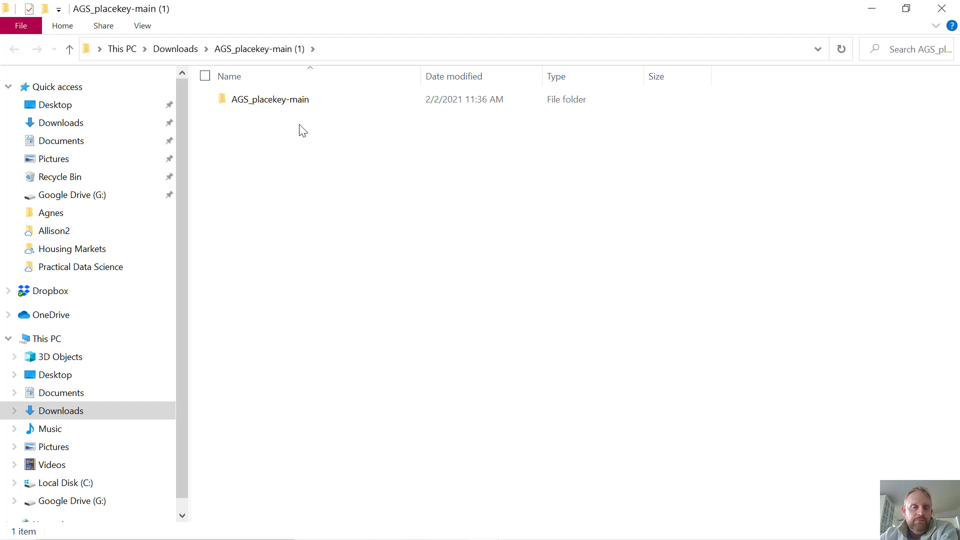
pyautogui.doubleClick(277, 106)
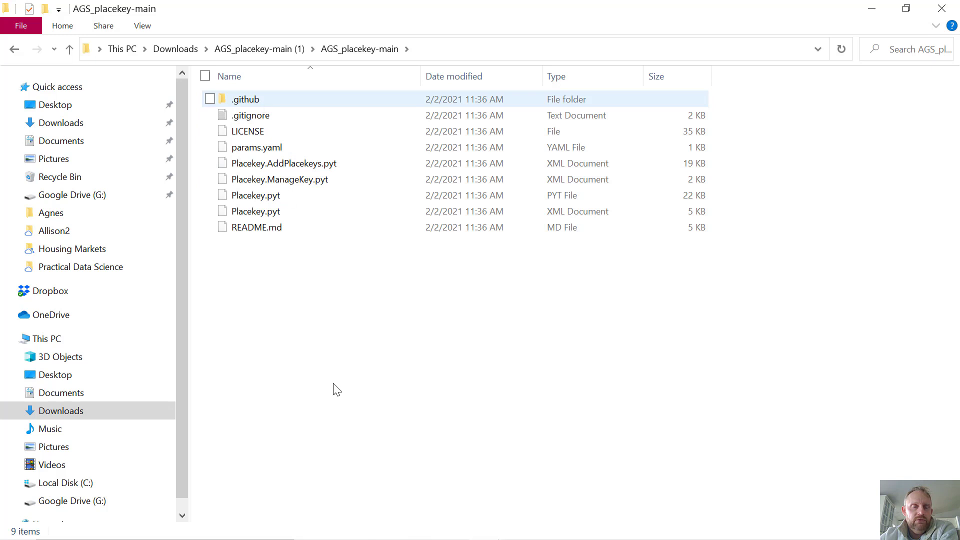
pyautogui.moveTo(350, 538)
pyautogui.moveTo(619, 531)
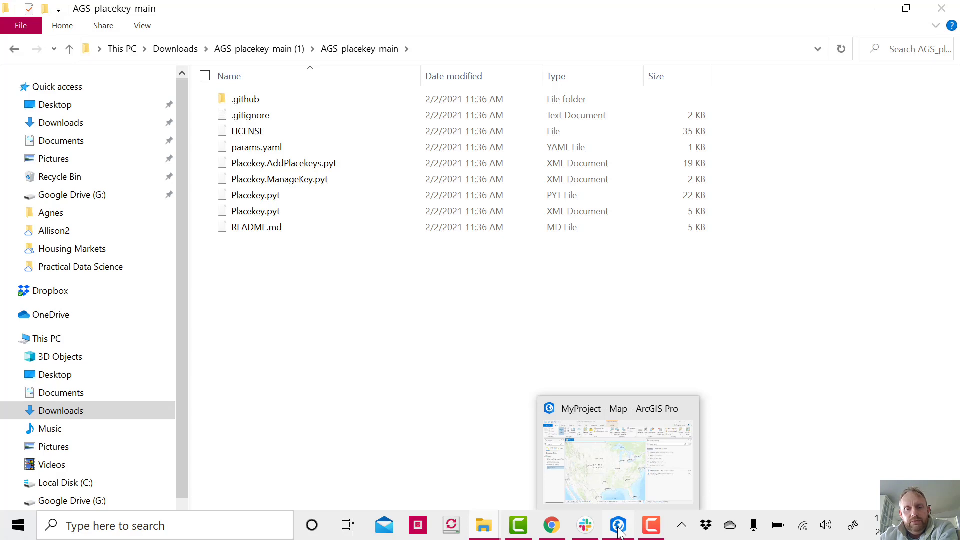
# - Read the unzip and toolbox-import steps in the Address matching document, then return to ArcGIS Pro
pyautogui.click(618, 531)
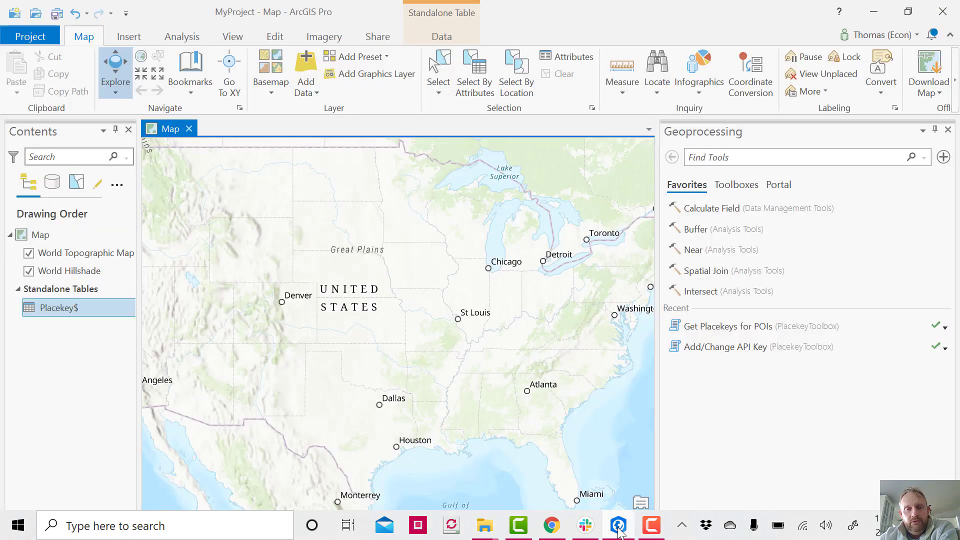
pyautogui.click(551, 528)
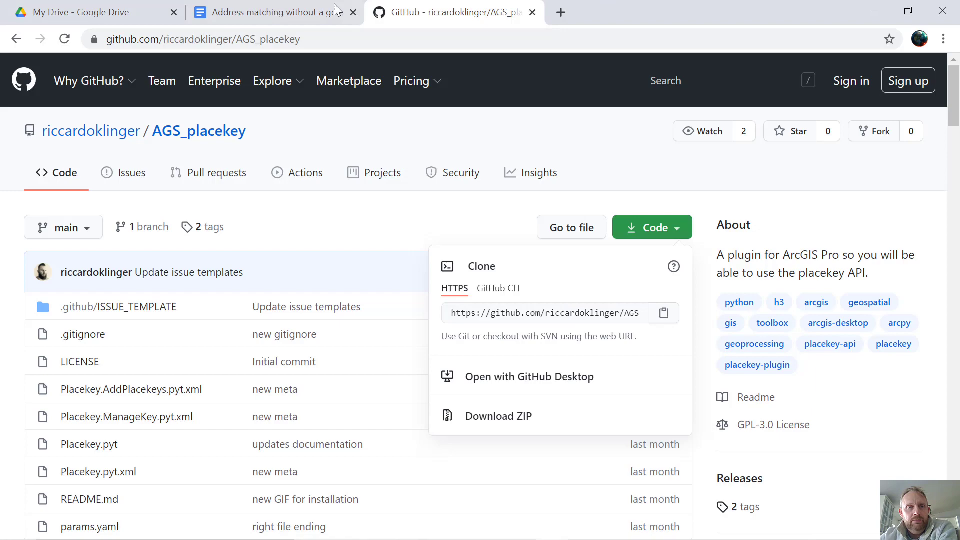
pyautogui.click(270, 12)
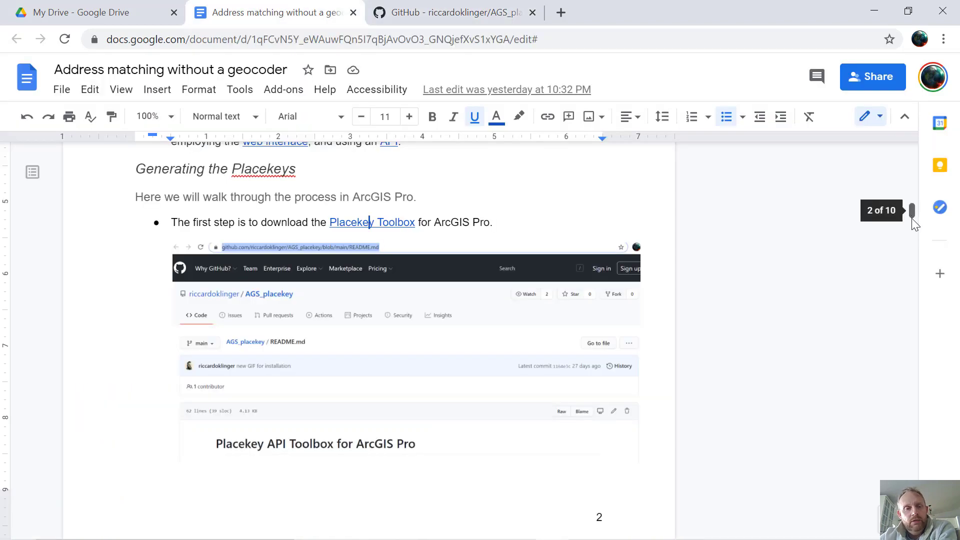
pyautogui.moveTo(912, 220); pyautogui.dragTo(913, 250)
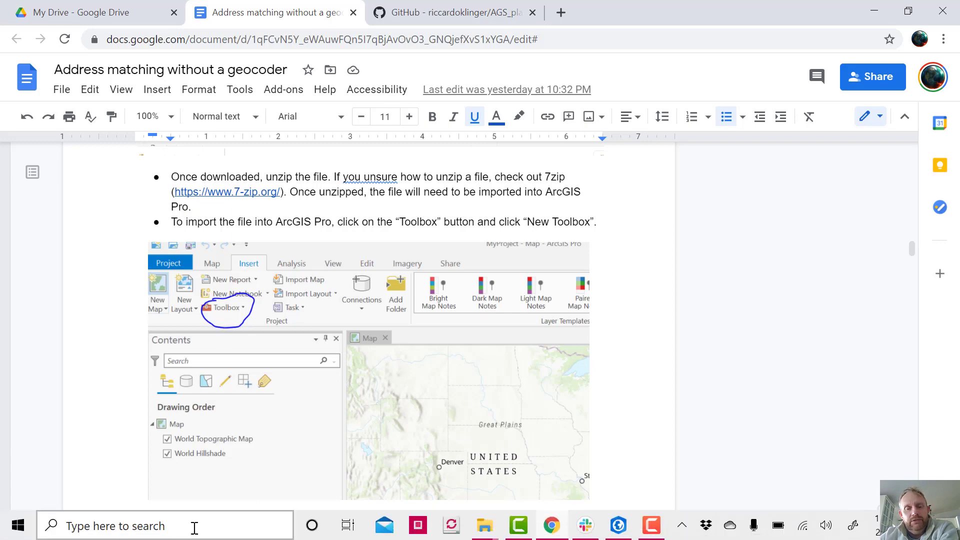
pyautogui.click(619, 531)
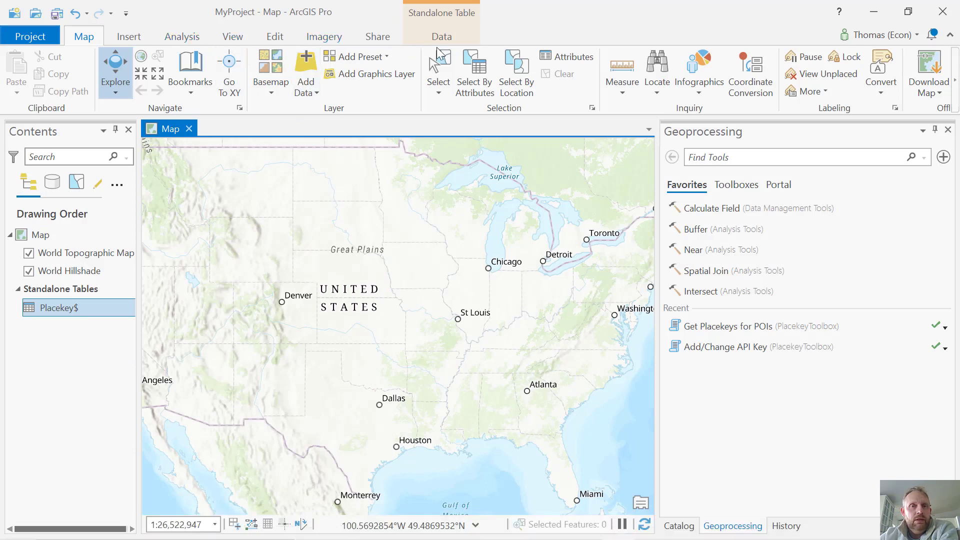
# - Add the Placekey.pyt Python toolbox through Insert > Toolbox > Add Toolbox
pyautogui.click(442, 36)
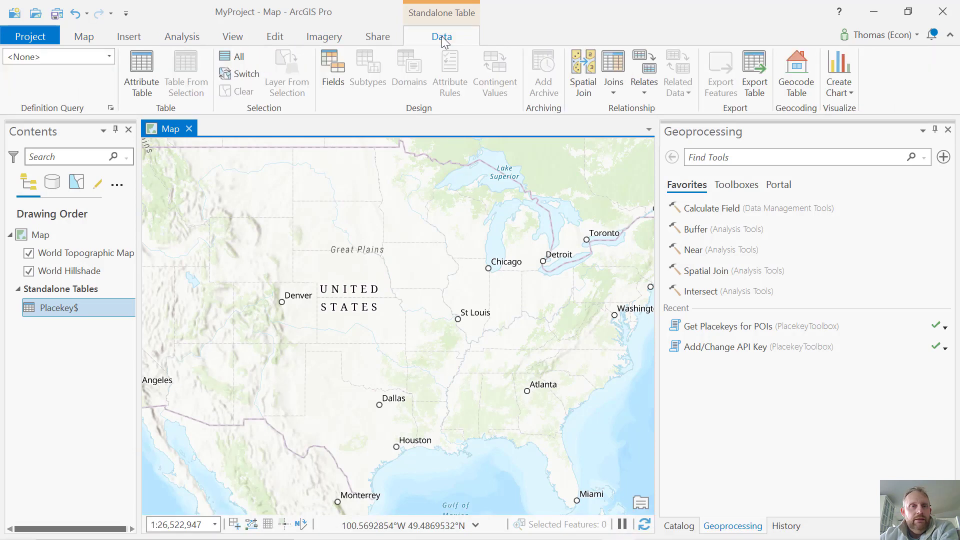
pyautogui.click(188, 37)
pyautogui.click(129, 37)
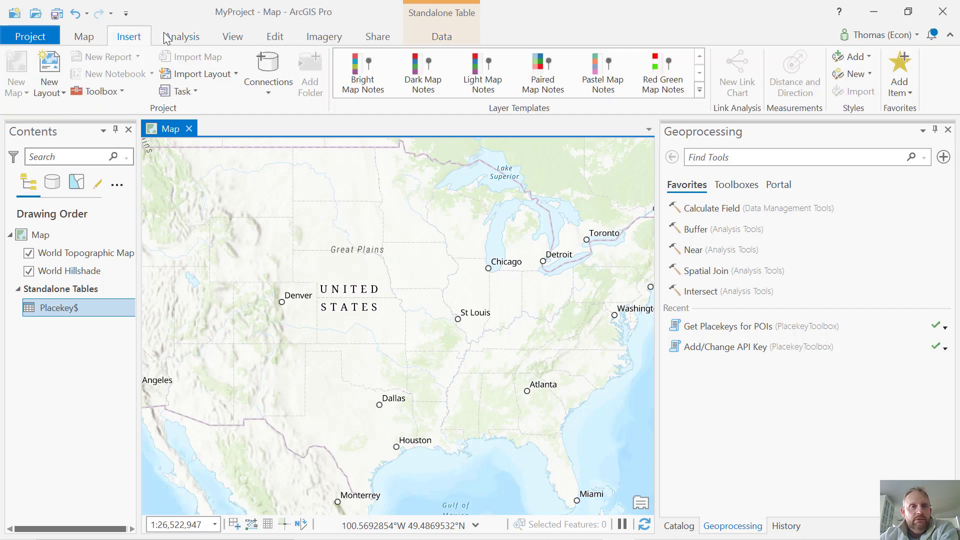
pyautogui.click(116, 92)
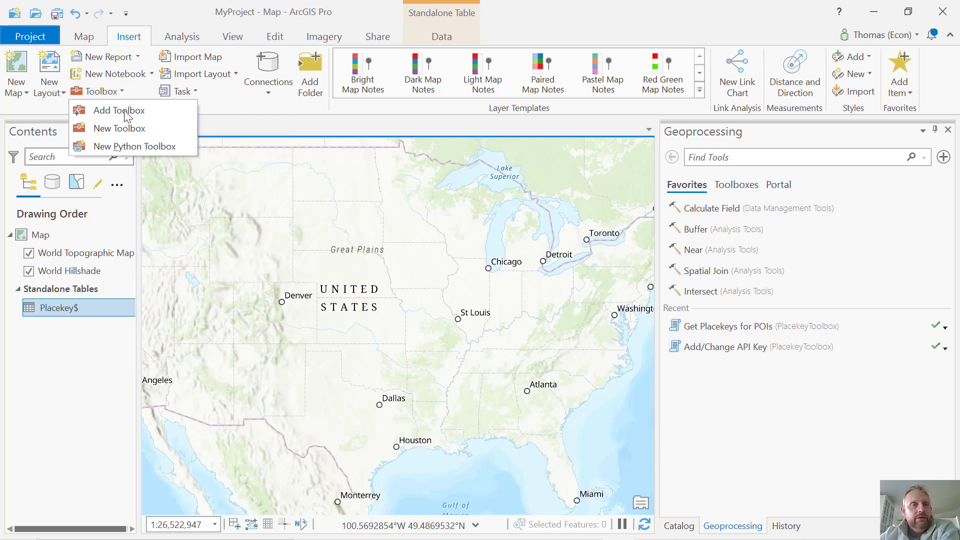
pyautogui.click(124, 110)
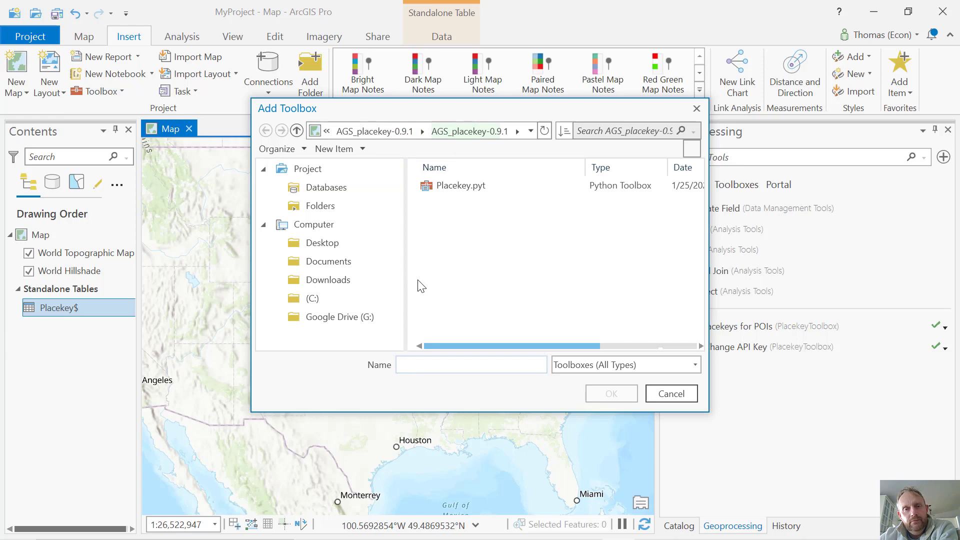
pyautogui.doubleClick(453, 188)
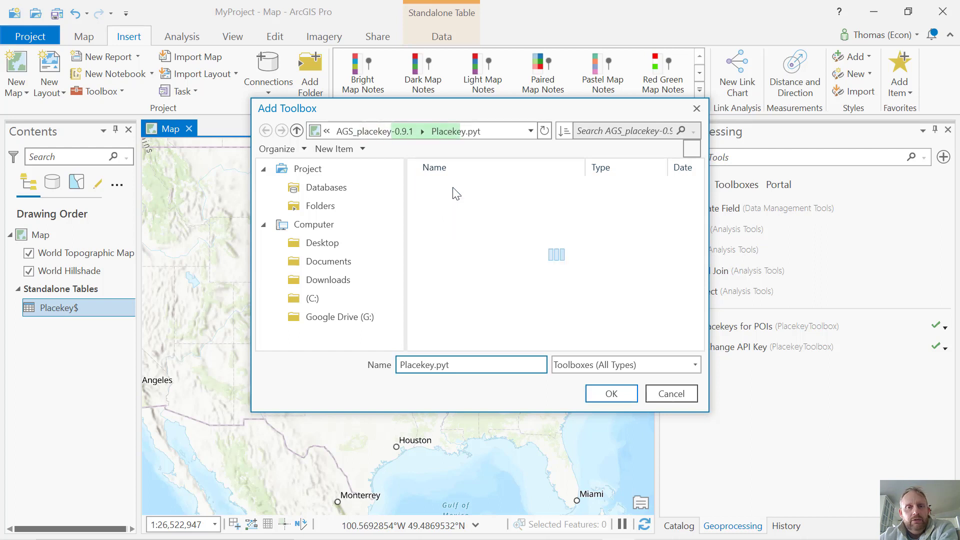
pyautogui.click(608, 391)
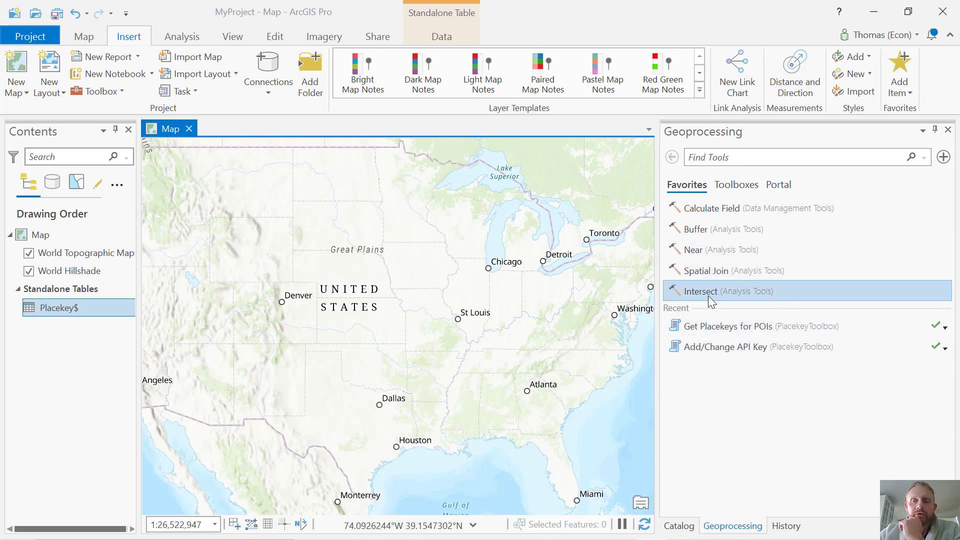
pyautogui.click(721, 327)
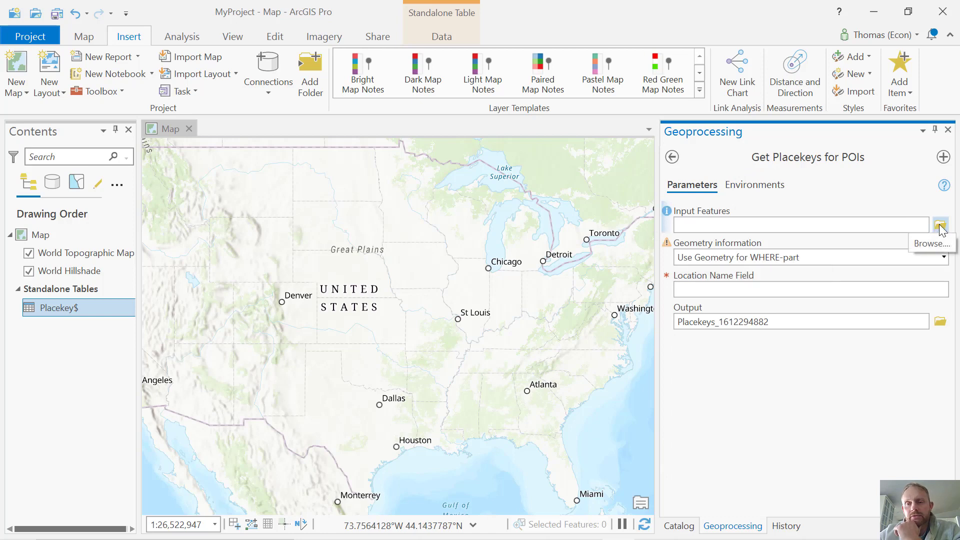
pyautogui.rightClick(62, 312)
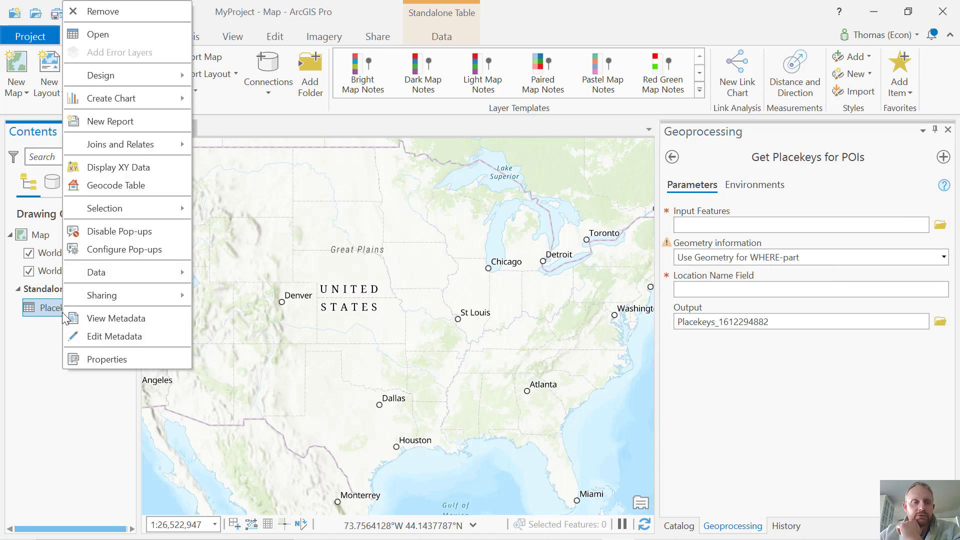
pyautogui.click(119, 34)
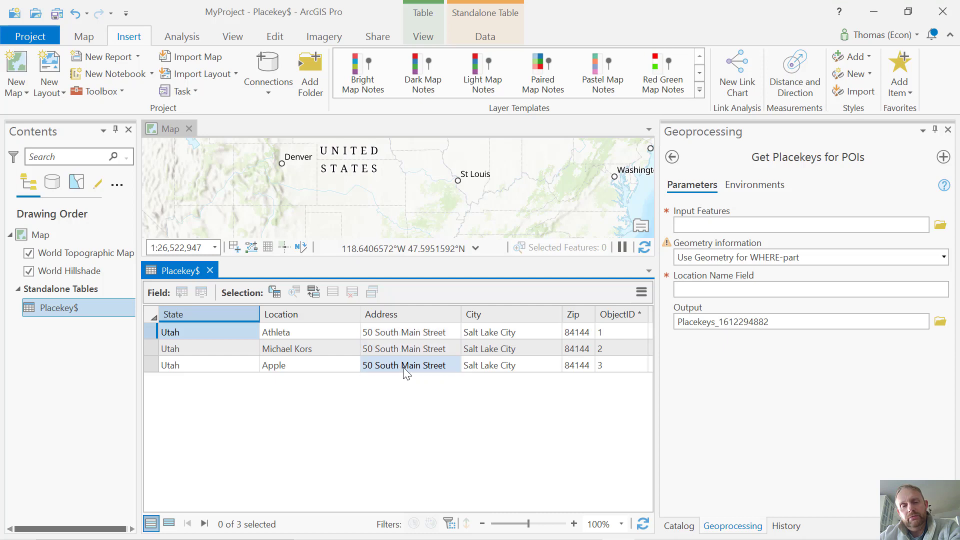
pyautogui.click(210, 271)
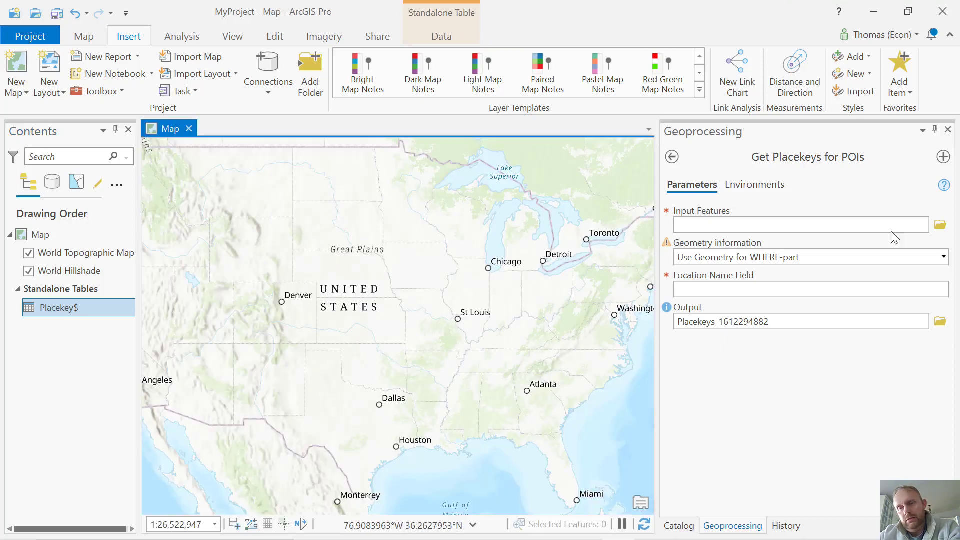
# - Set Input Features to the Placekey$ sheet of Placekey Example.xlsx in the Placekey folder
pyautogui.click(940, 225)
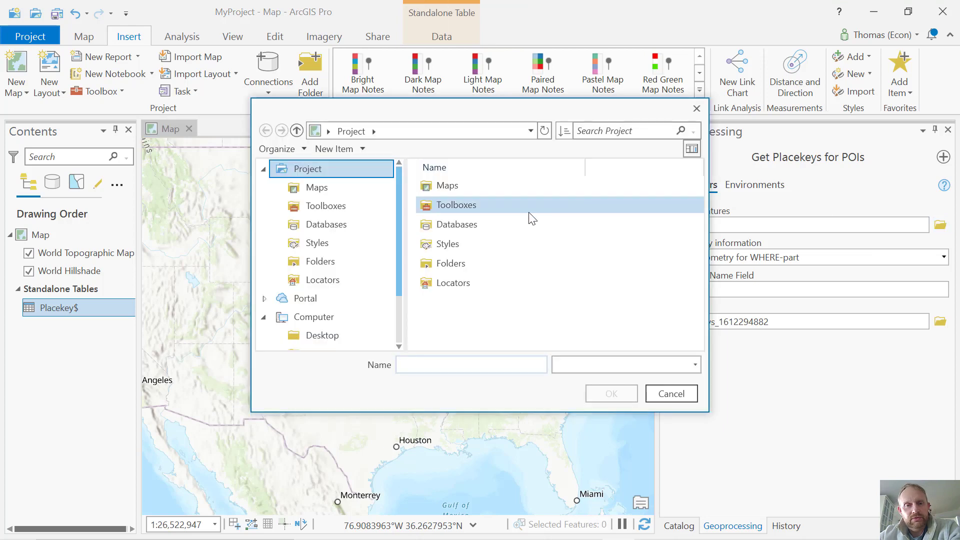
pyautogui.click(654, 398)
pyautogui.click(745, 227)
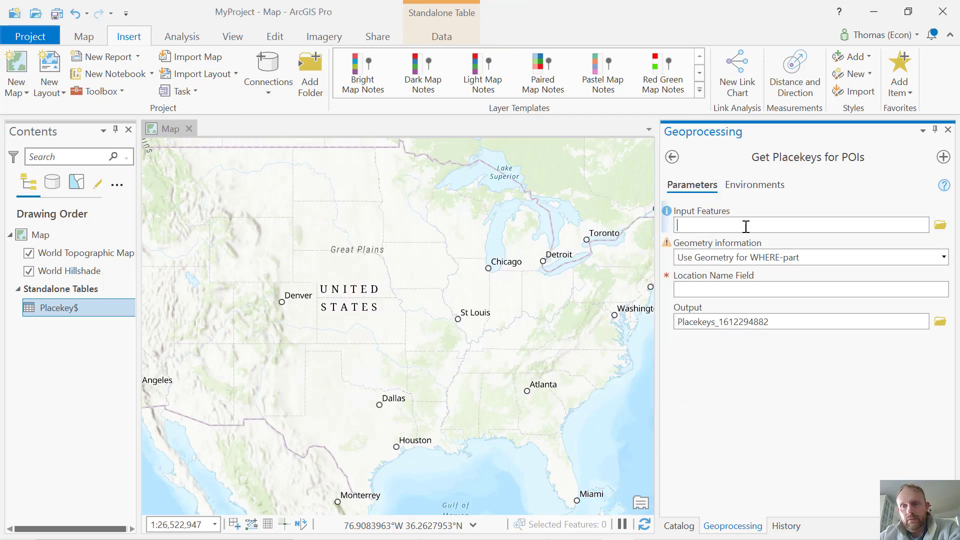
pyautogui.click(939, 224)
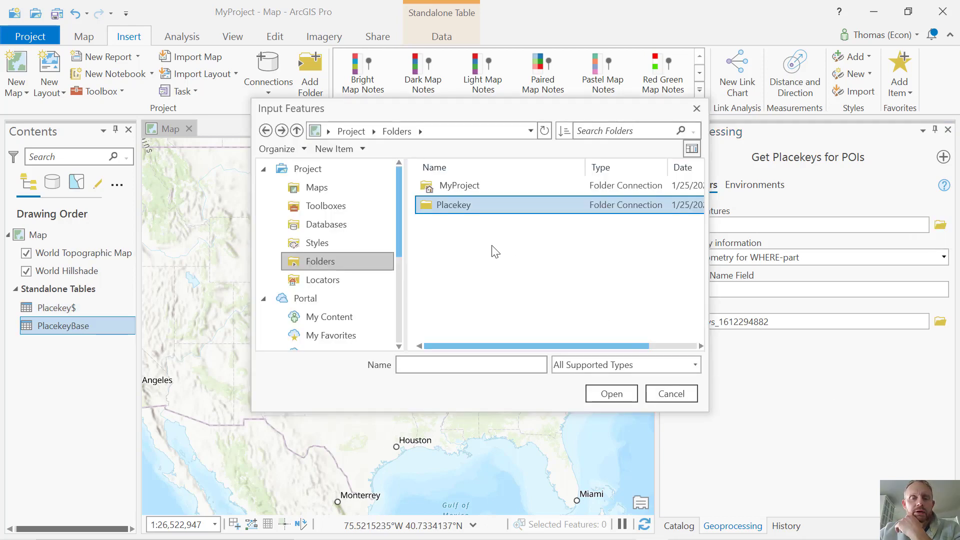
pyautogui.click(457, 211)
pyautogui.doubleClick(460, 215)
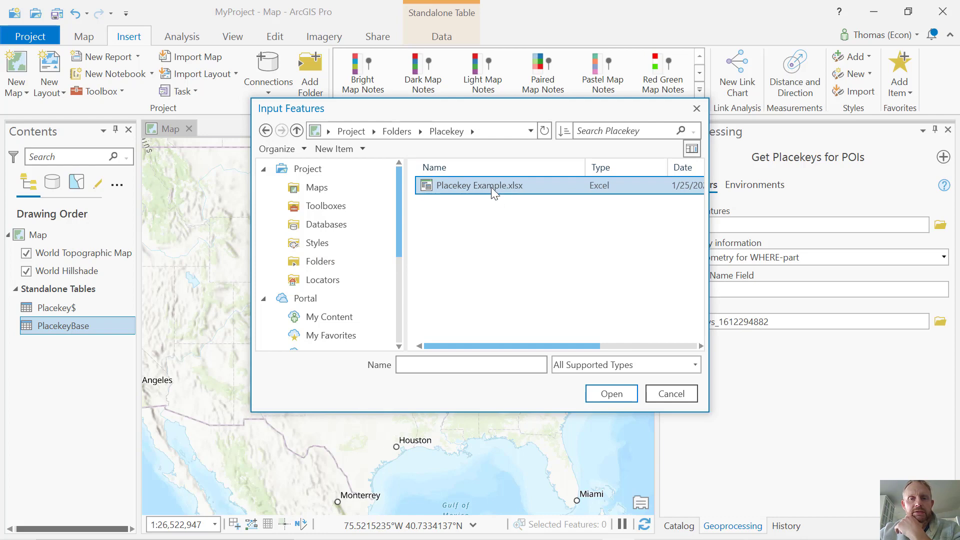
pyautogui.click(612, 395)
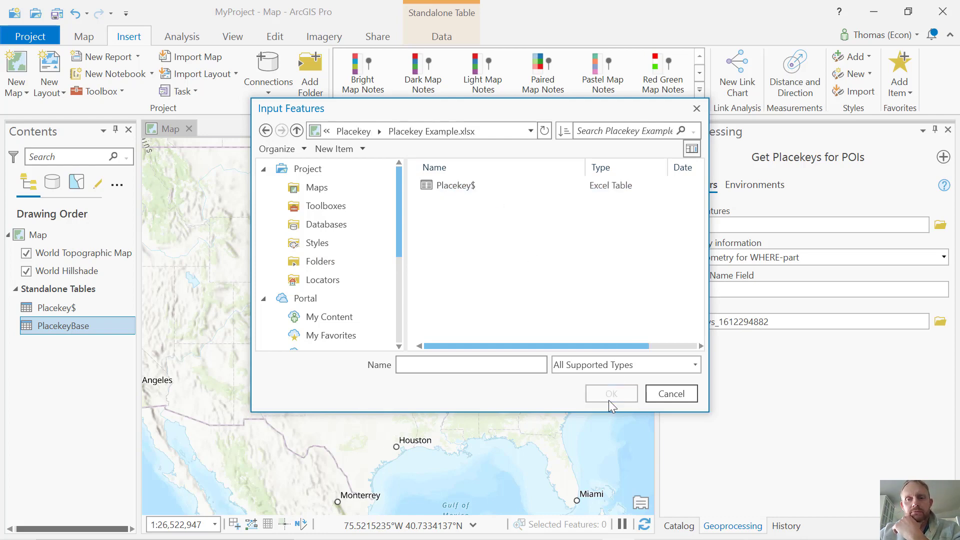
pyautogui.click(473, 188)
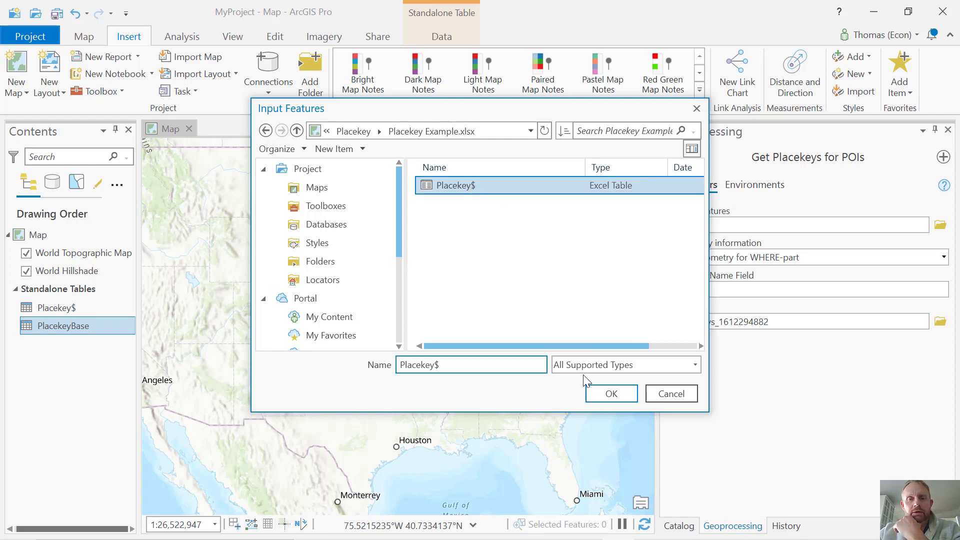
pyautogui.click(609, 393)
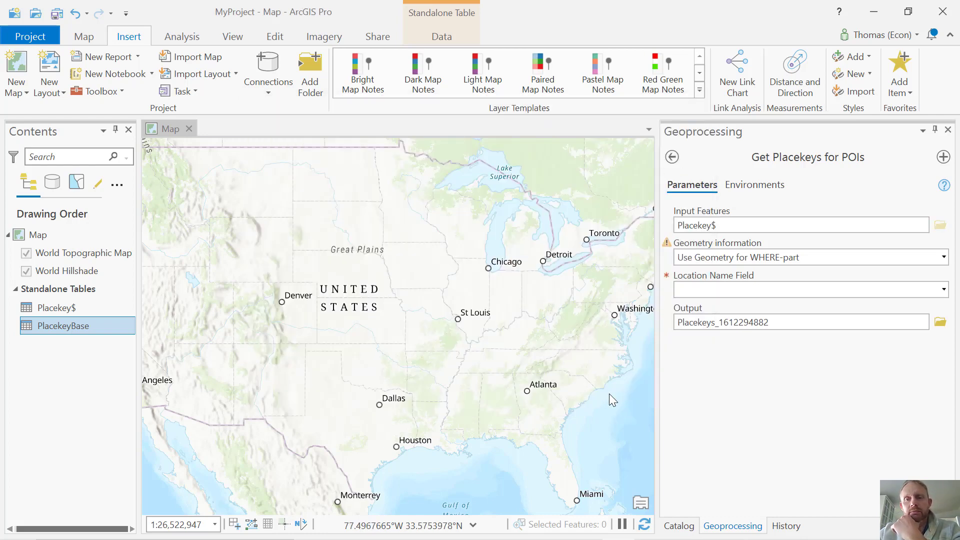
# - Choose Use Attributes for WHERE-part and map the Location, Address, City, Zip and State fields
pyautogui.click(943, 258)
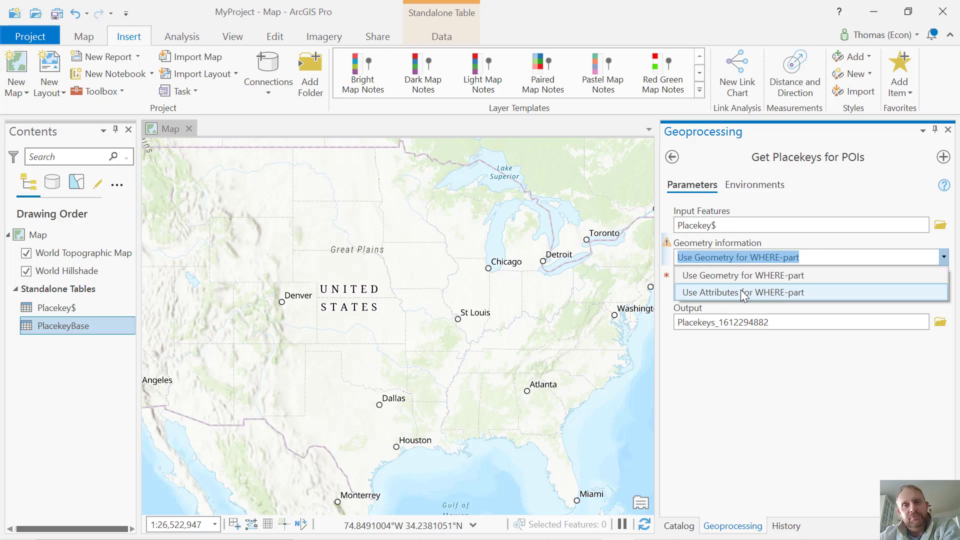
pyautogui.click(743, 294)
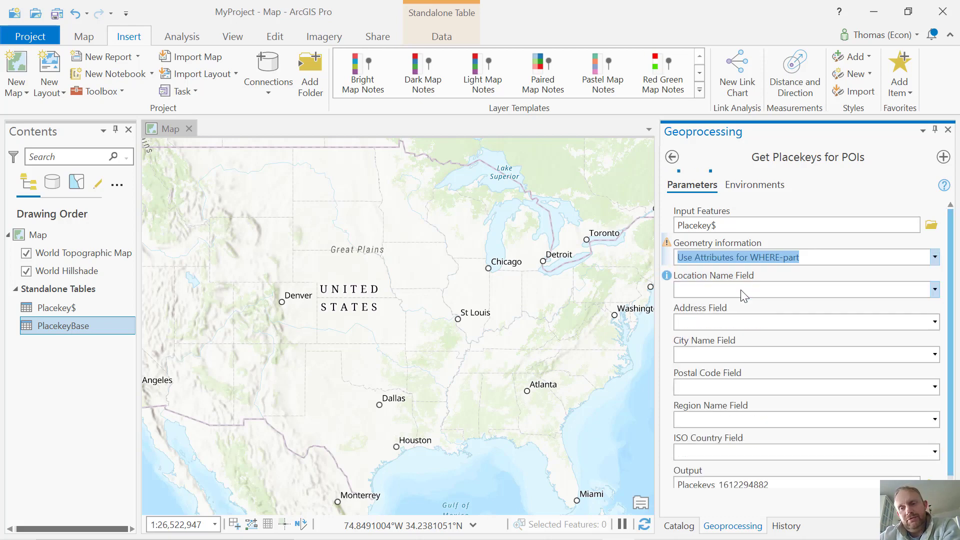
pyautogui.click(932, 289)
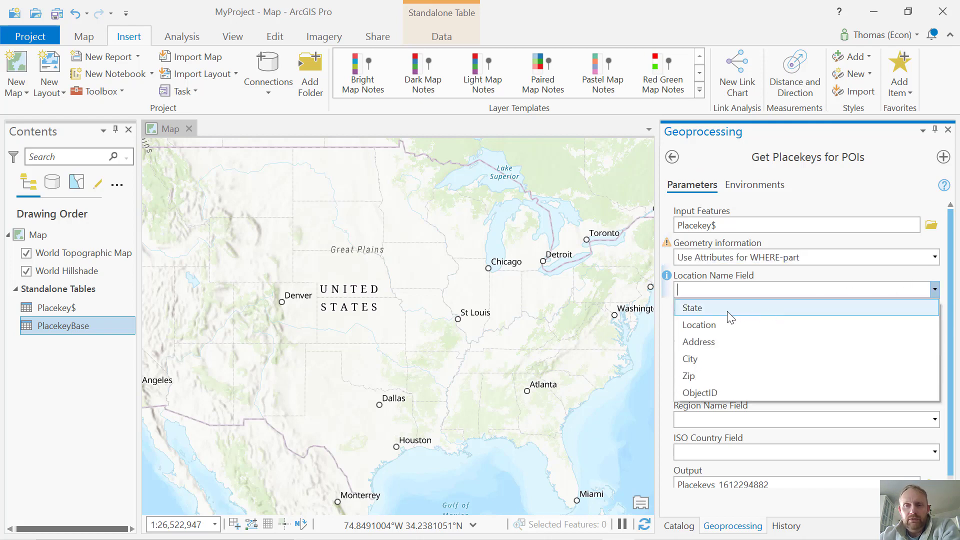
pyautogui.click(725, 325)
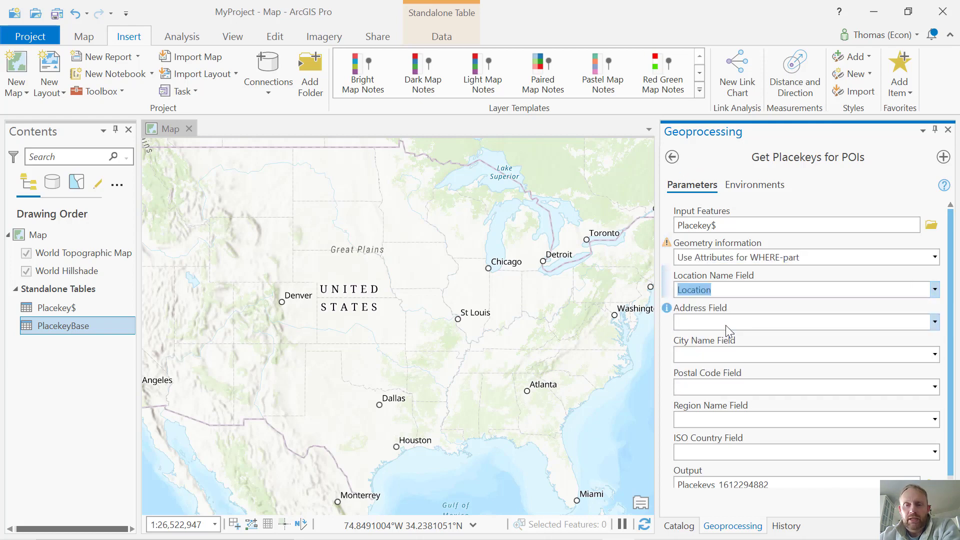
pyautogui.click(933, 322)
pyautogui.click(739, 373)
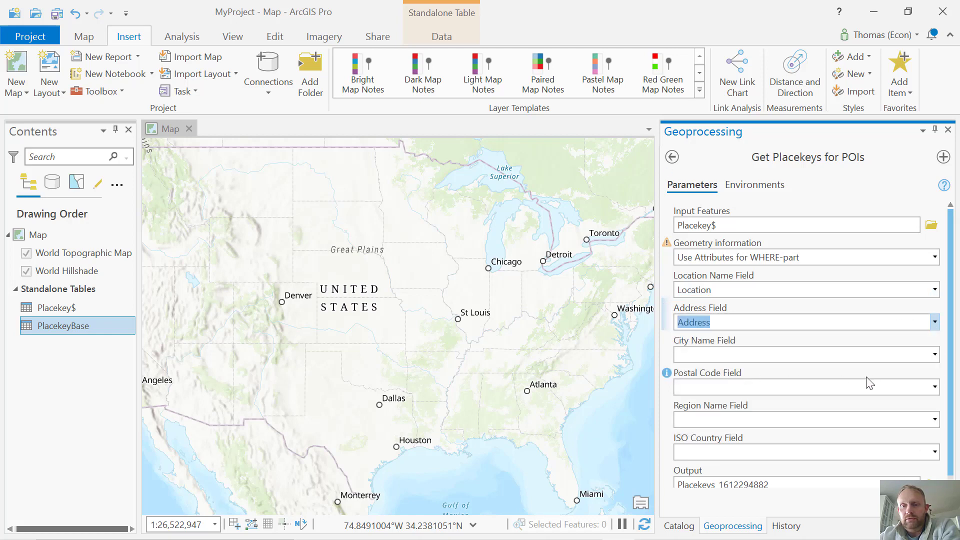
pyautogui.click(934, 355)
pyautogui.click(715, 423)
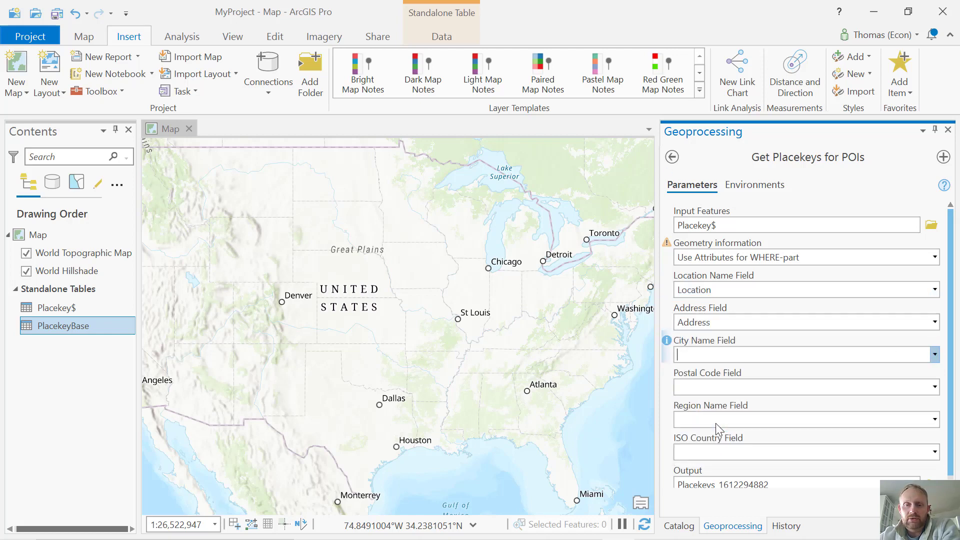
pyautogui.click(934, 386)
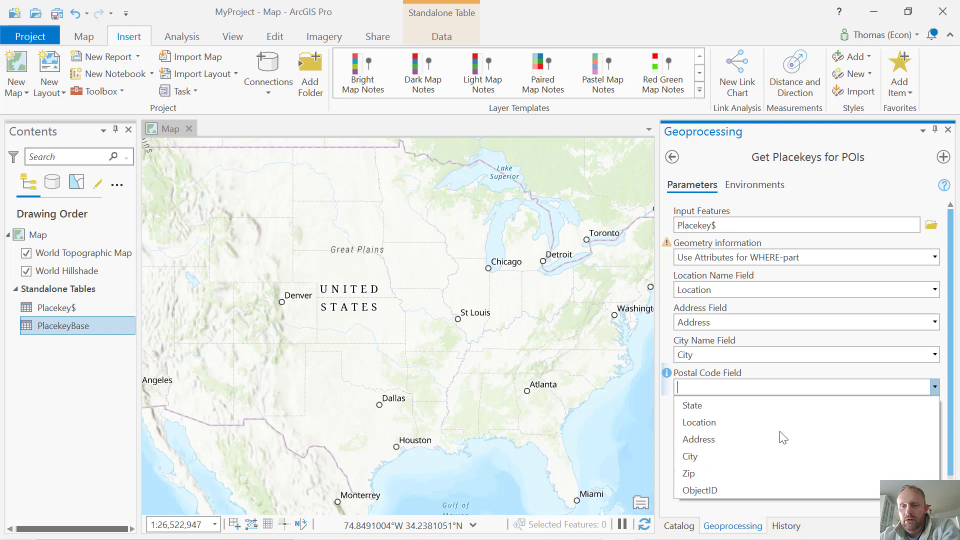
pyautogui.click(731, 470)
pyautogui.click(934, 420)
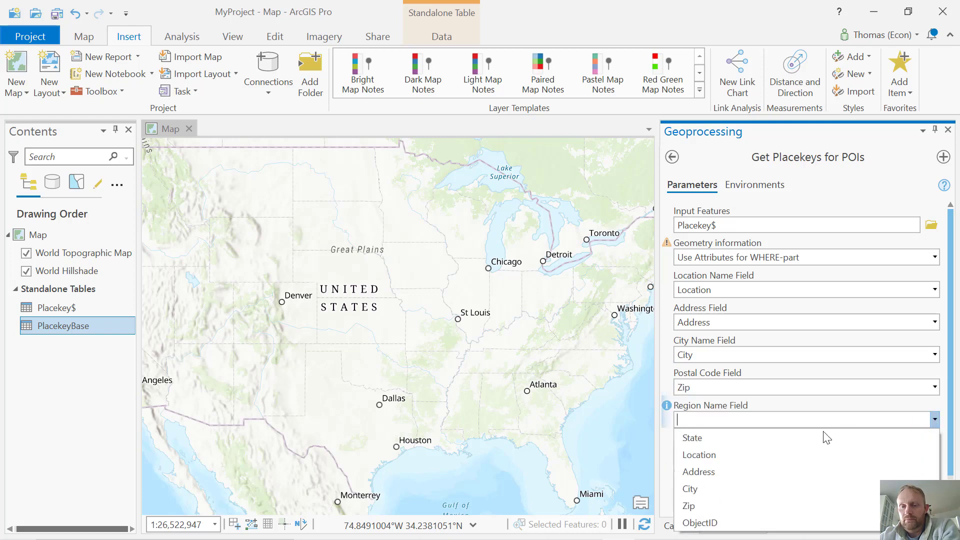
pyautogui.click(699, 438)
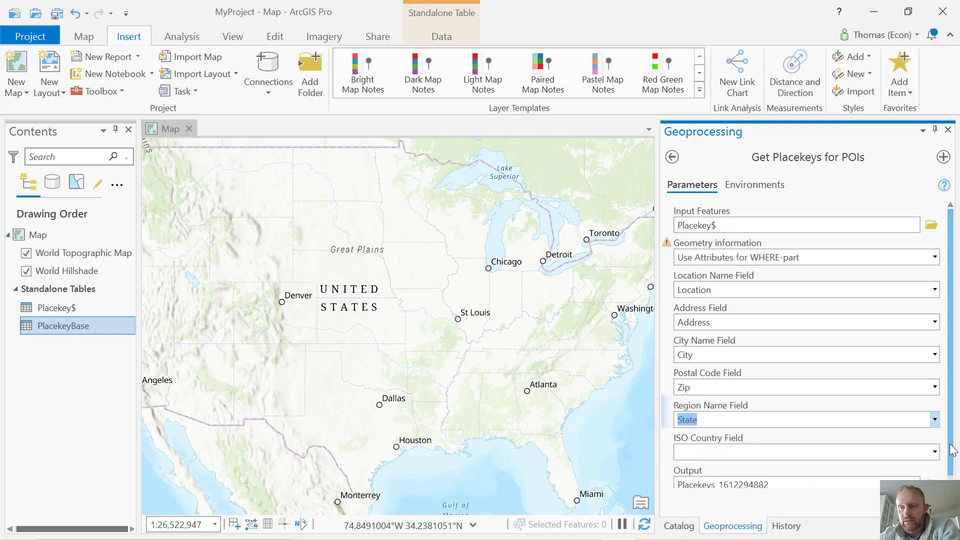
pyautogui.scroll(-1, 951, 475)
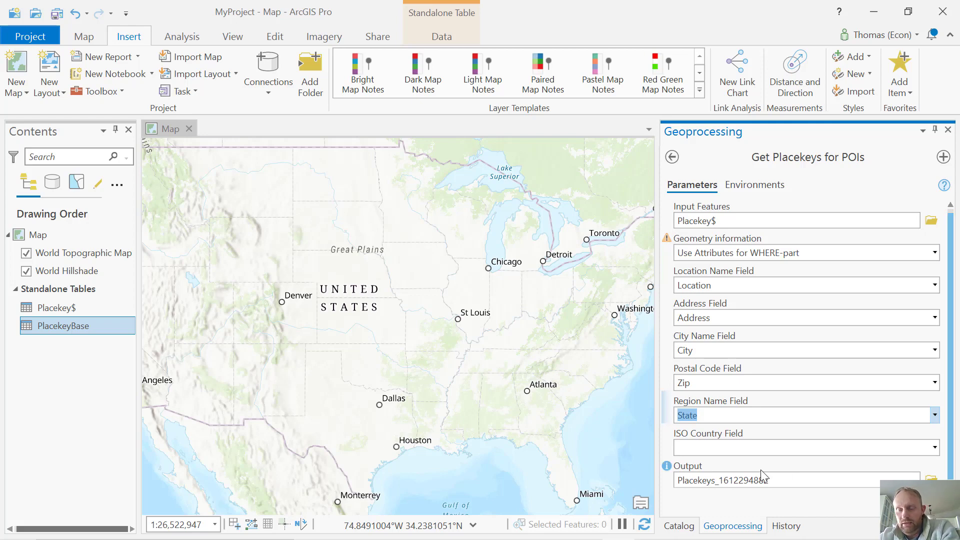
pyautogui.click(780, 480)
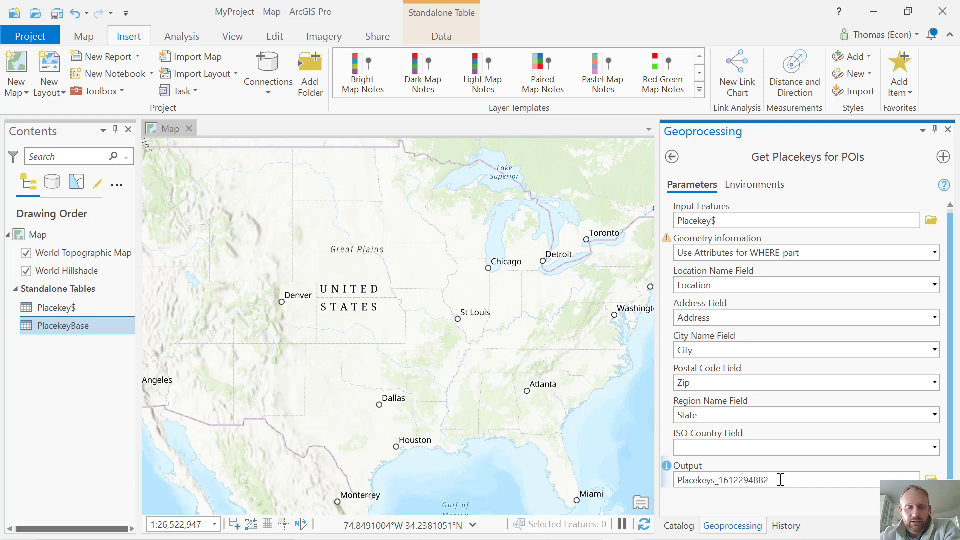
pyautogui.press('BackSpace')
pyautogui.write('3')
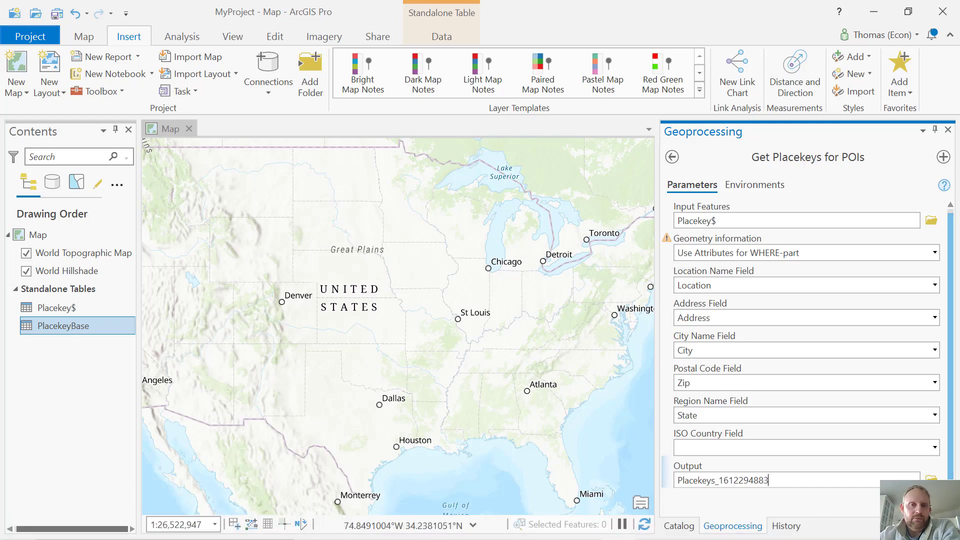
pyautogui.press('Return')
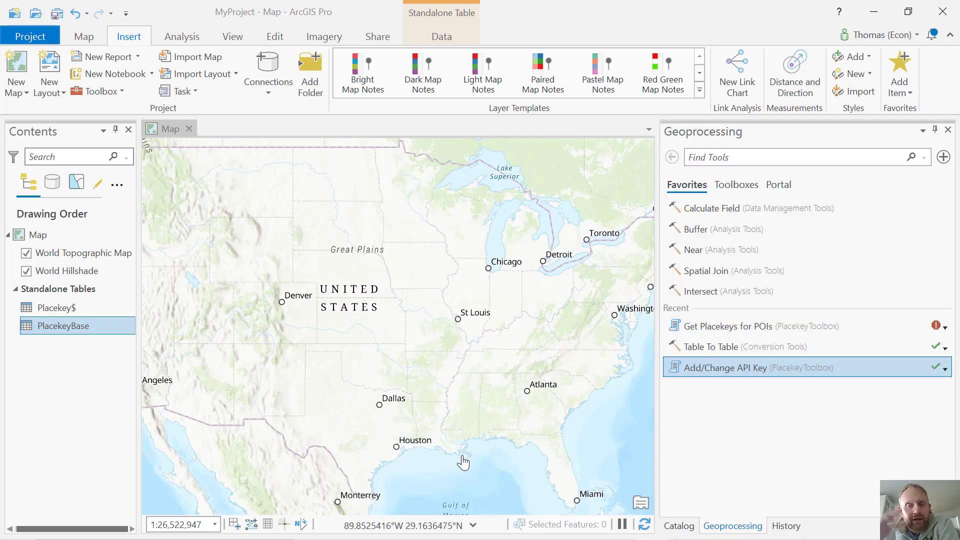
# - Select the API key under Key Authentication on the Placekey Developer Portal, then return to ArcGIS Pro
pyautogui.moveTo(251, 532)
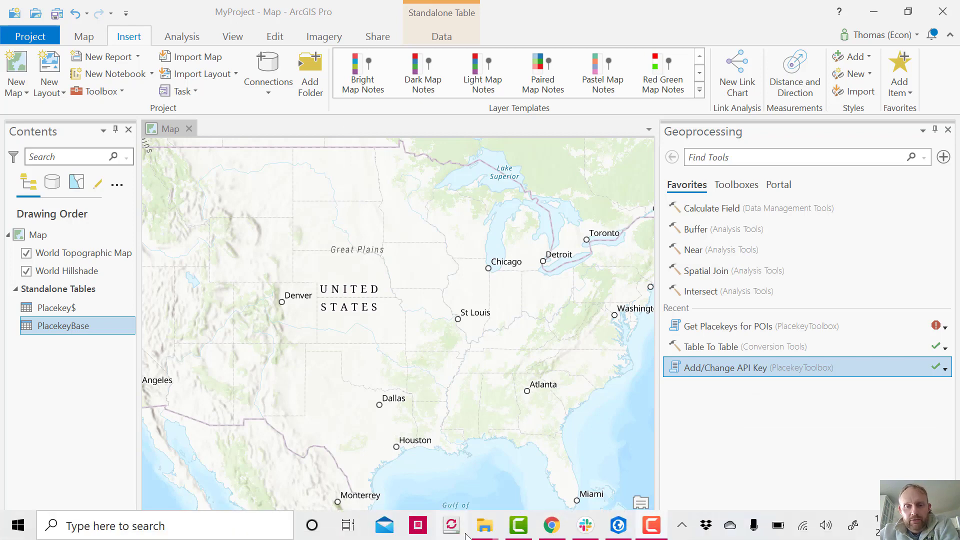
pyautogui.click(548, 536)
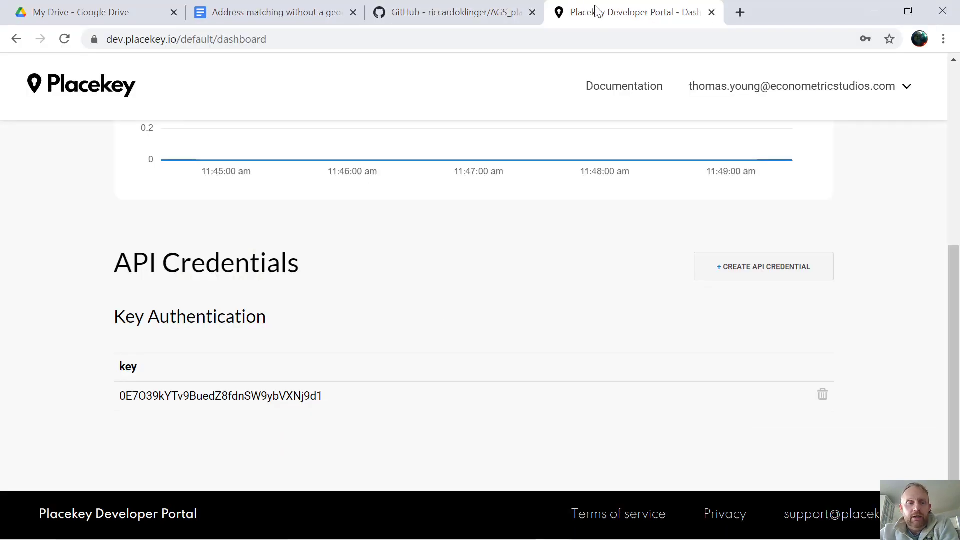
pyautogui.click(842, 97)
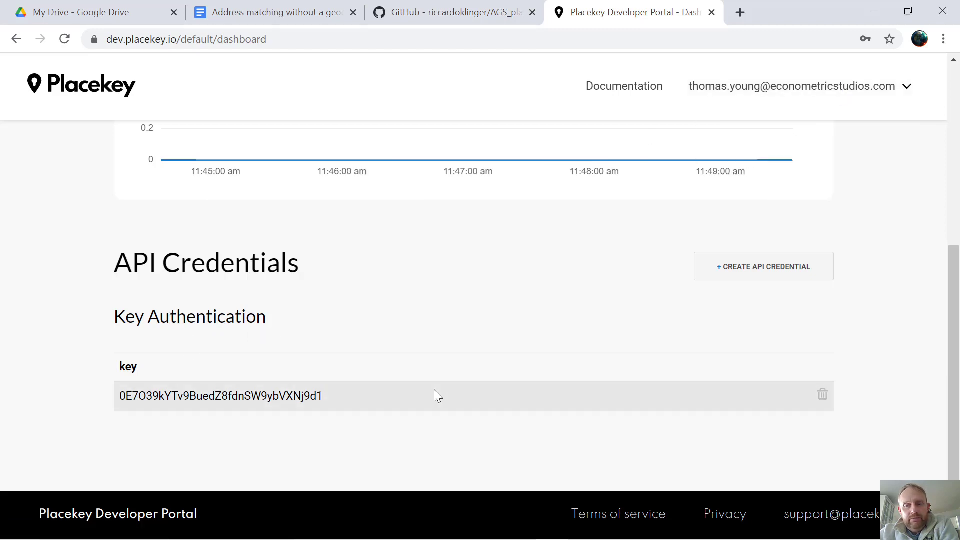
pyautogui.moveTo(345, 397); pyautogui.dragTo(105, 385)
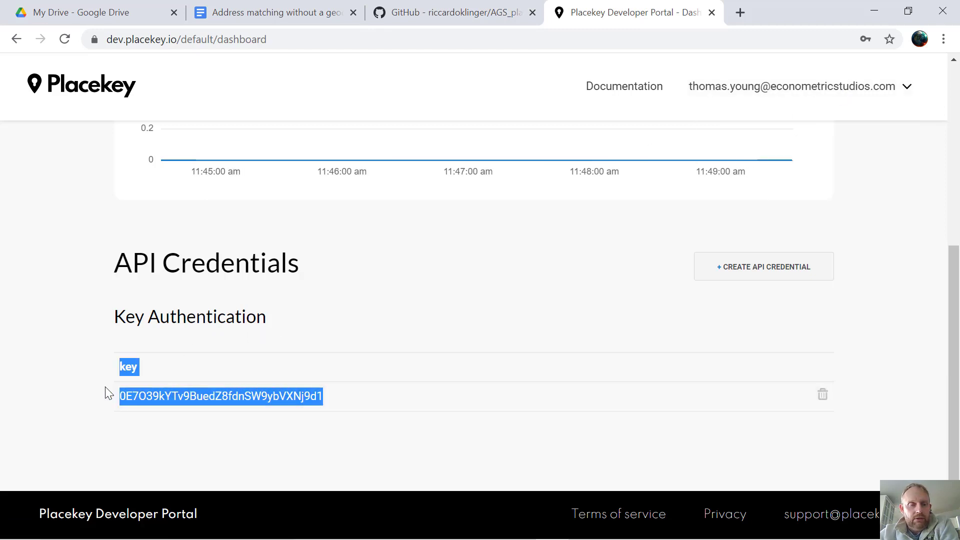
pyautogui.click(257, 400)
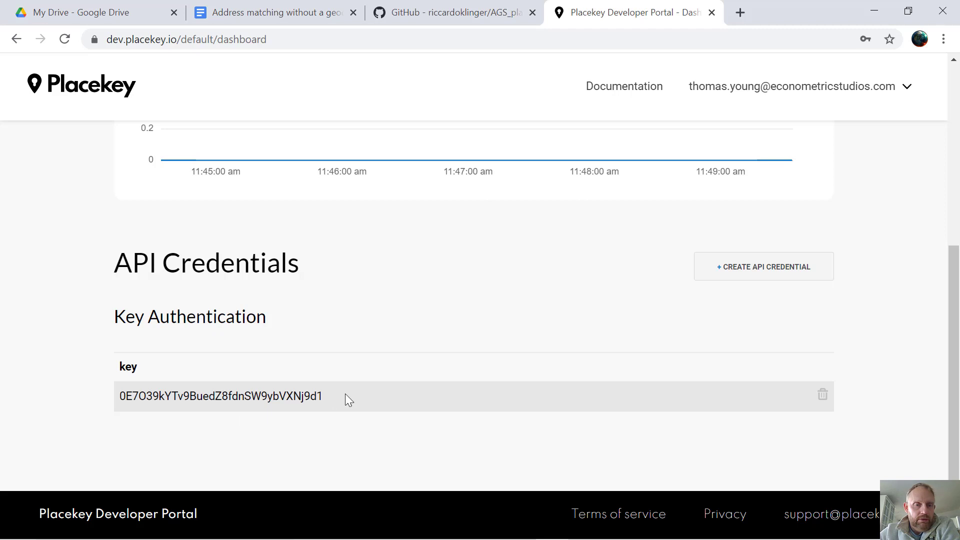
pyautogui.moveTo(344, 397); pyautogui.dragTo(115, 397)
pyautogui.hotkey('ctrl', 'c')
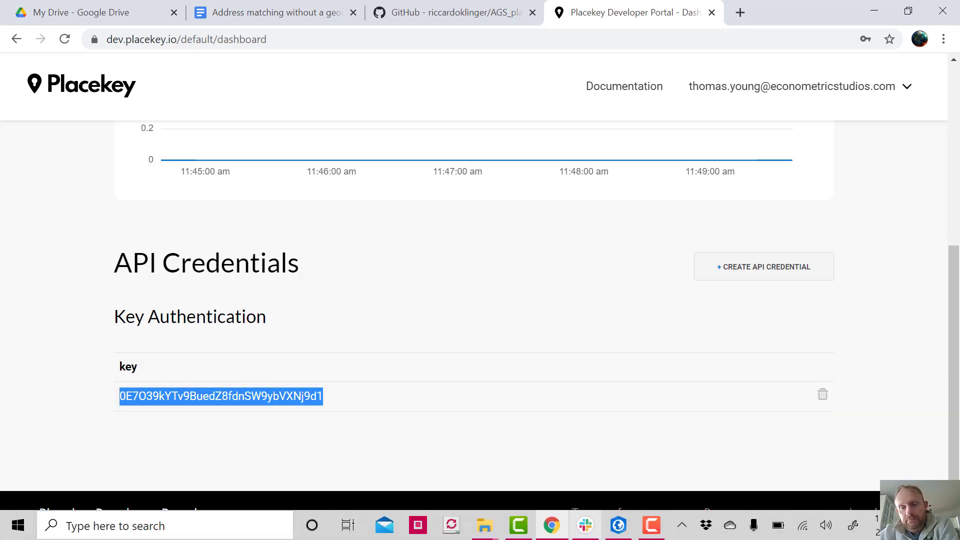
pyautogui.click(618, 525)
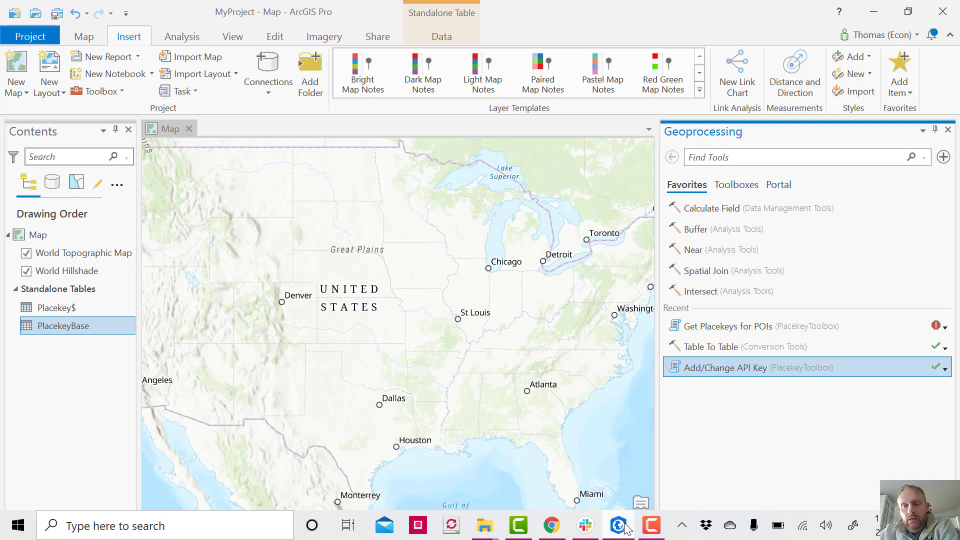
# - Paste the portal key over the old one in Add/Change API Key and run it
pyautogui.click(738, 369)
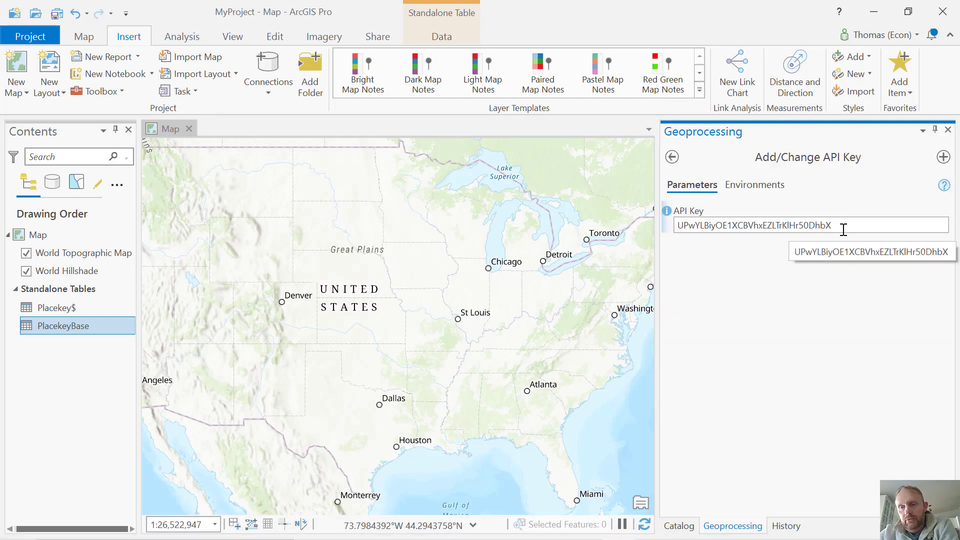
pyautogui.moveTo(841, 226); pyautogui.dragTo(661, 218)
pyautogui.hotkey('ctrl', 'v')
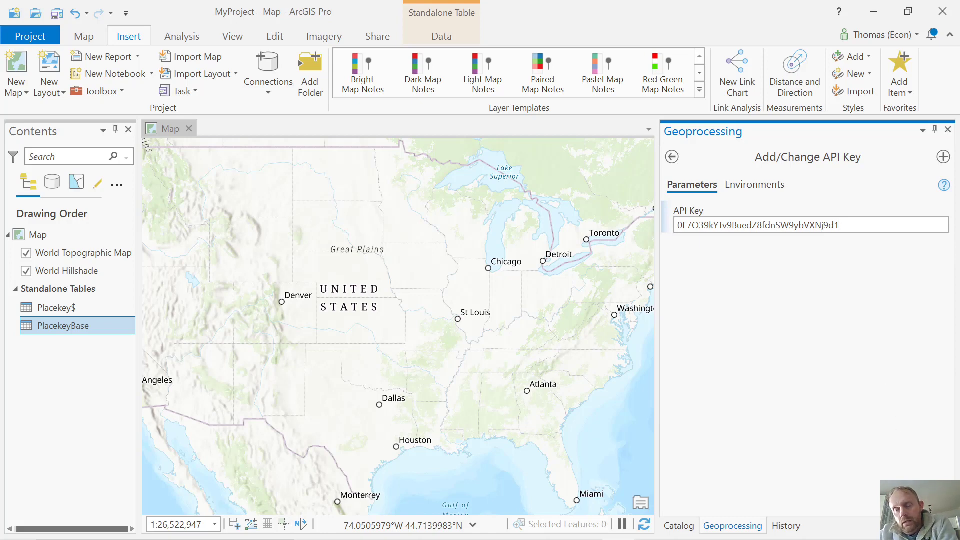
pyautogui.click(919, 465)
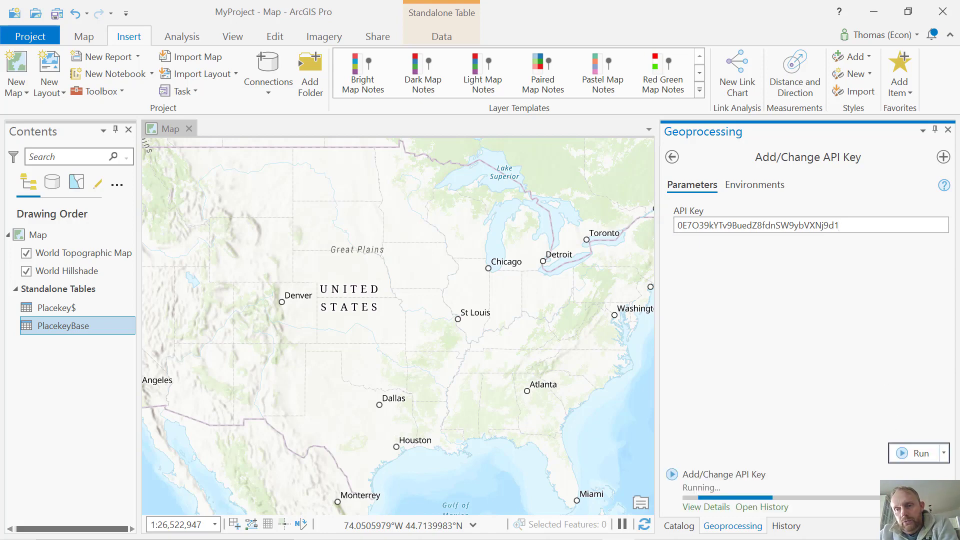
pyautogui.click(673, 157)
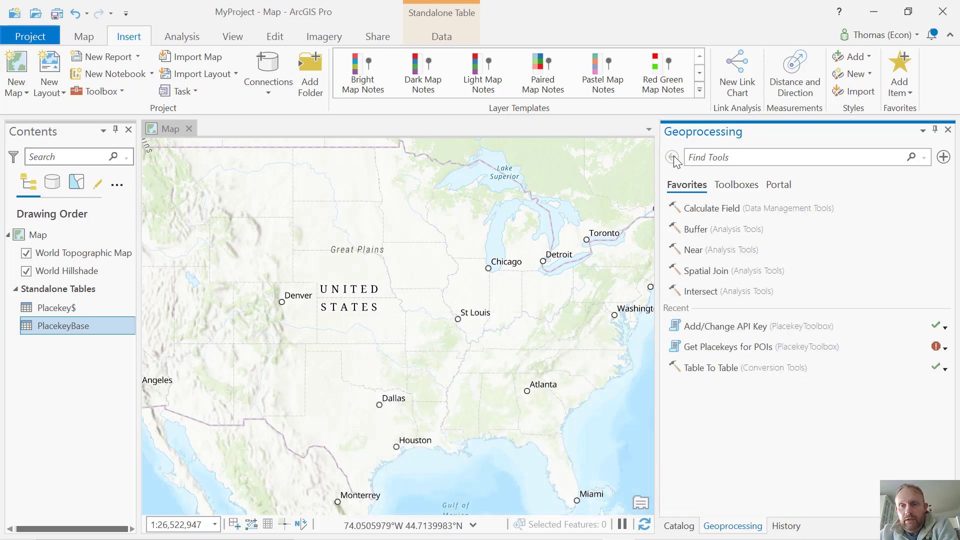
# - Open Get Placekeys for POIs with Placekey$ as input and Use Attributes for WHERE-part
pyautogui.click(710, 346)
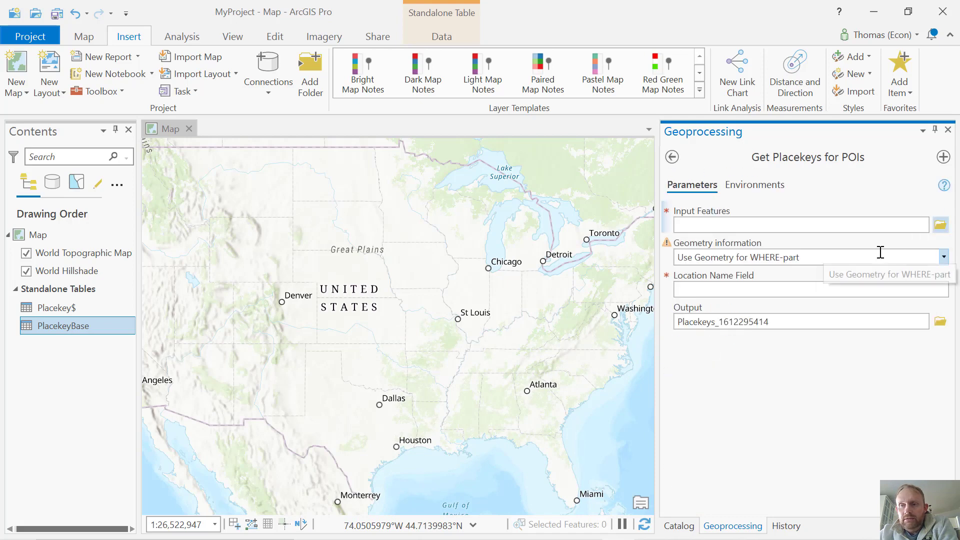
pyautogui.click(939, 225)
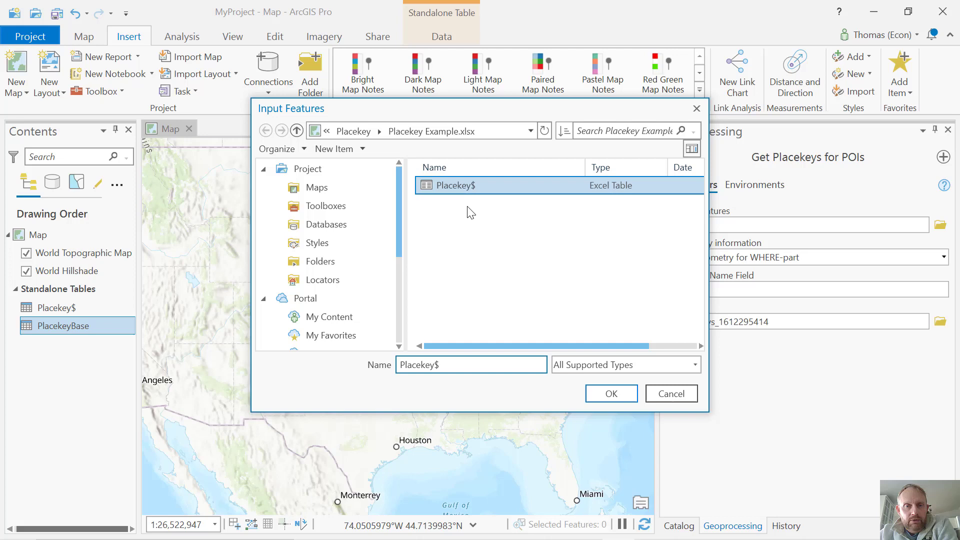
pyautogui.click(616, 390)
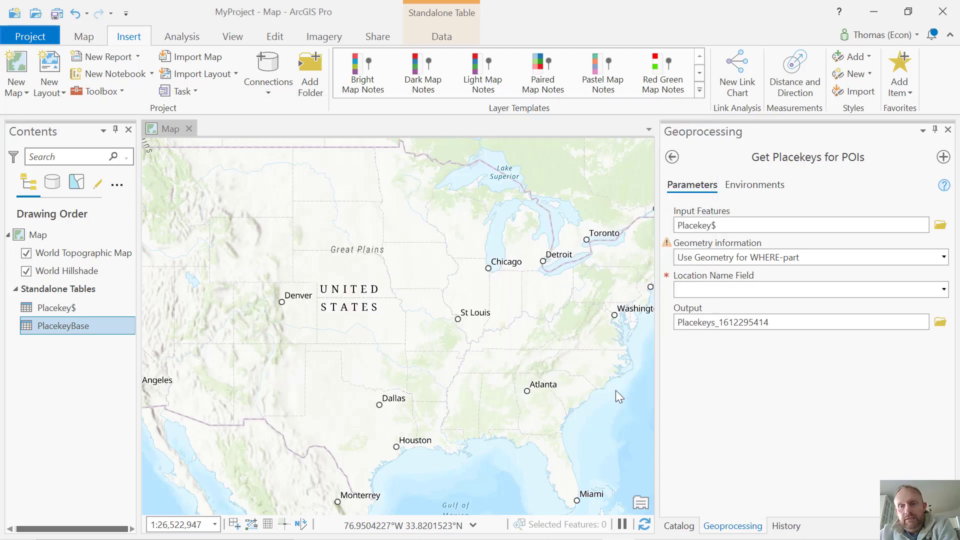
pyautogui.click(939, 257)
pyautogui.click(779, 287)
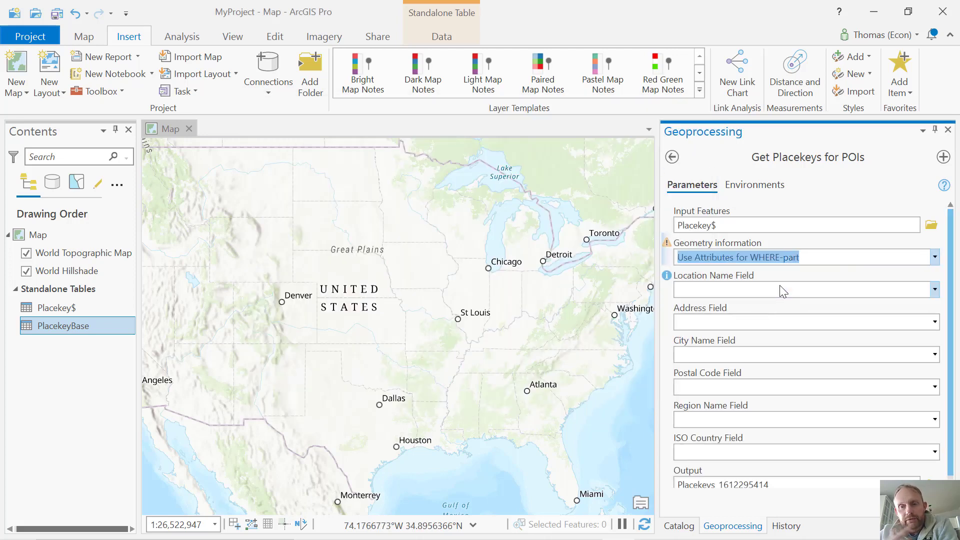
# - Map the Location, Address, City, Zip and State fields to their matching parameters
pyautogui.click(933, 288)
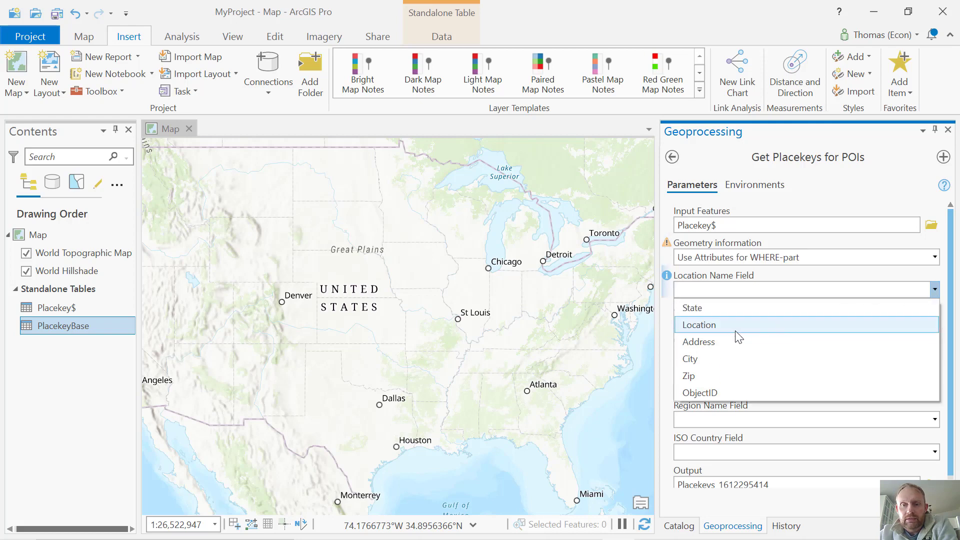
pyautogui.click(736, 331)
pyautogui.click(934, 322)
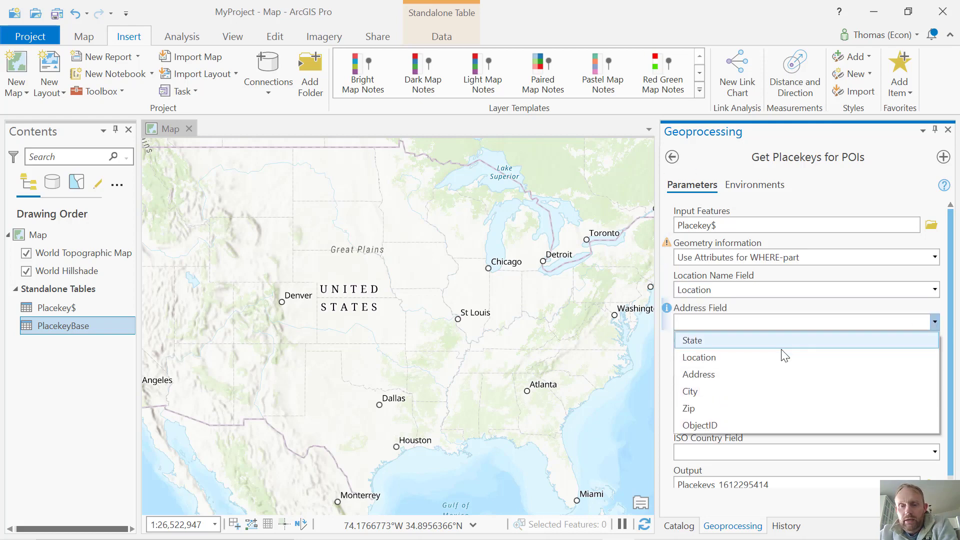
pyautogui.click(726, 375)
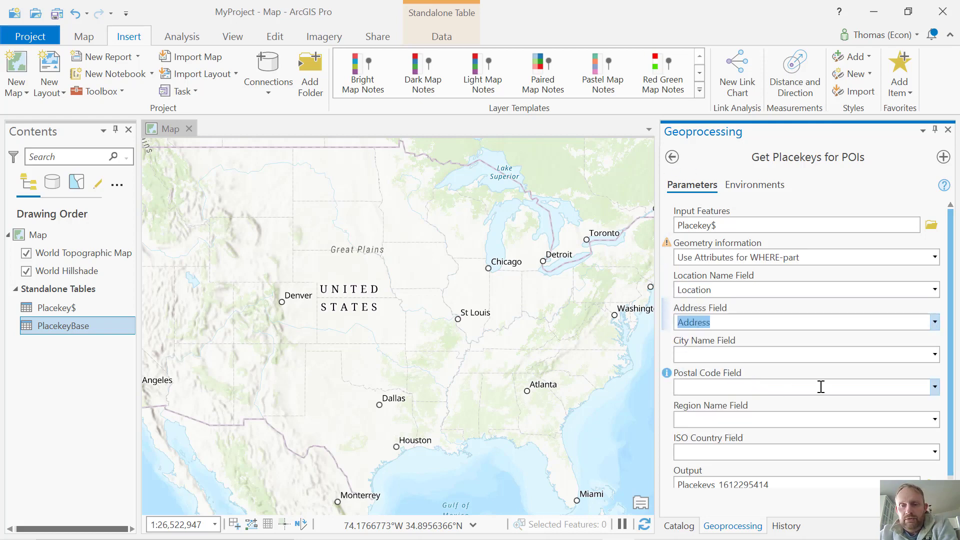
pyautogui.click(934, 354)
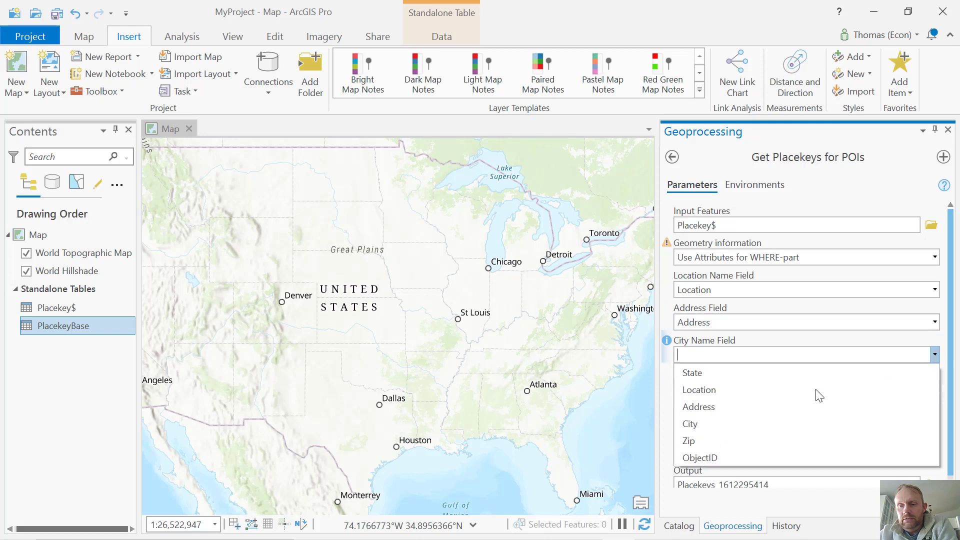
pyautogui.click(715, 425)
pyautogui.click(934, 387)
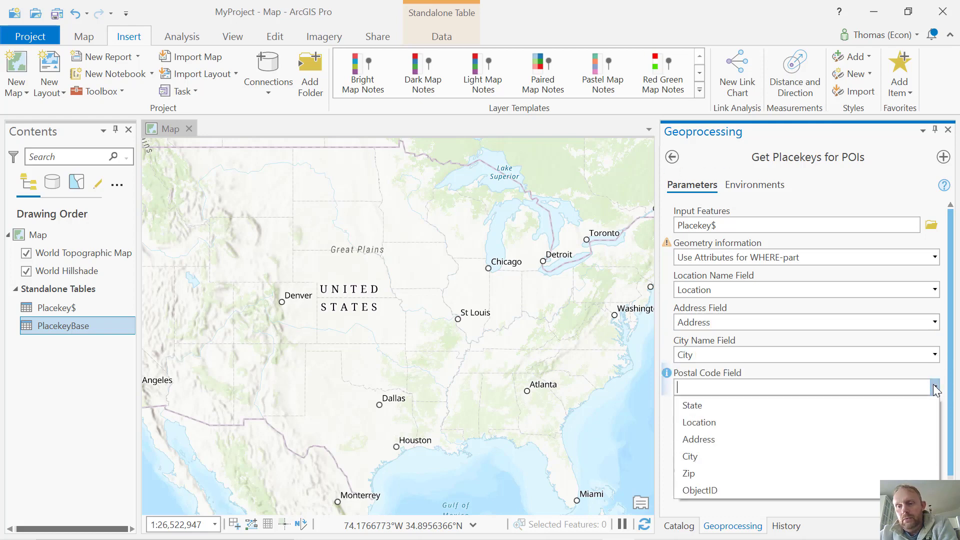
pyautogui.click(737, 473)
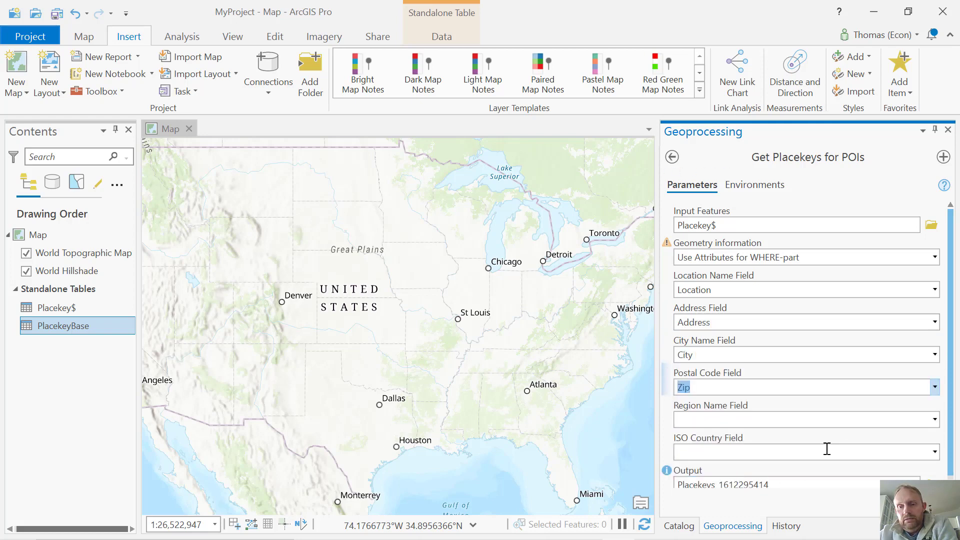
pyautogui.click(934, 420)
pyautogui.click(734, 442)
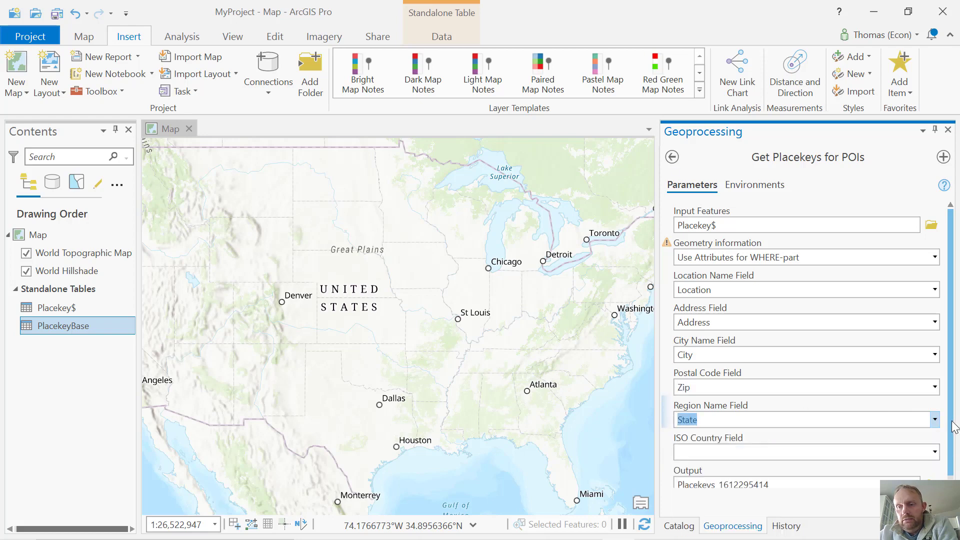
pyautogui.scroll(-1, 951, 440)
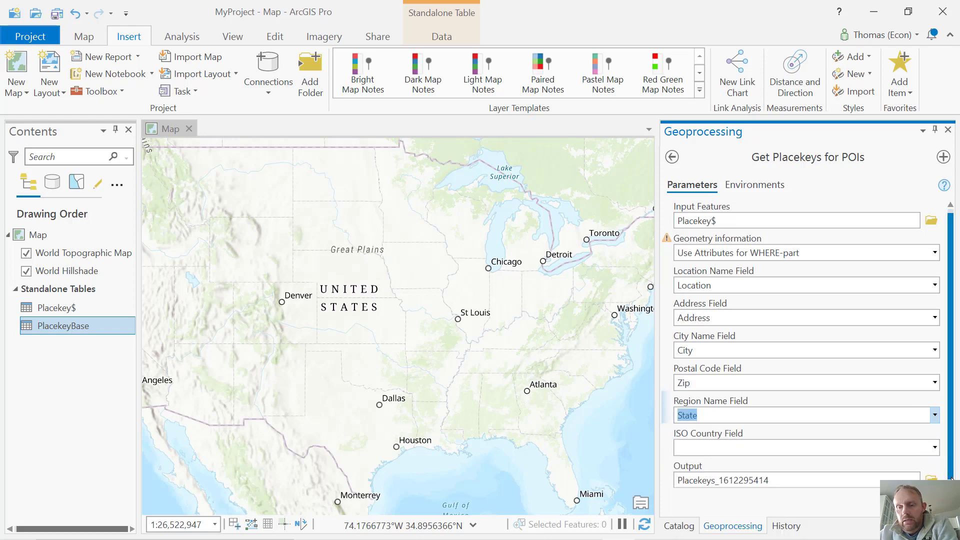
pyautogui.click(800, 476)
pyautogui.write('5')
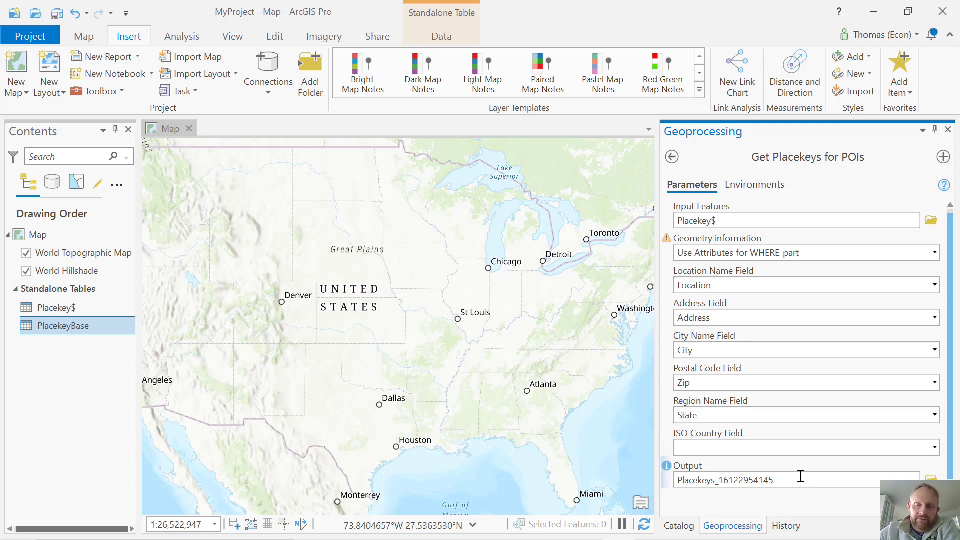
pyautogui.press('Return')
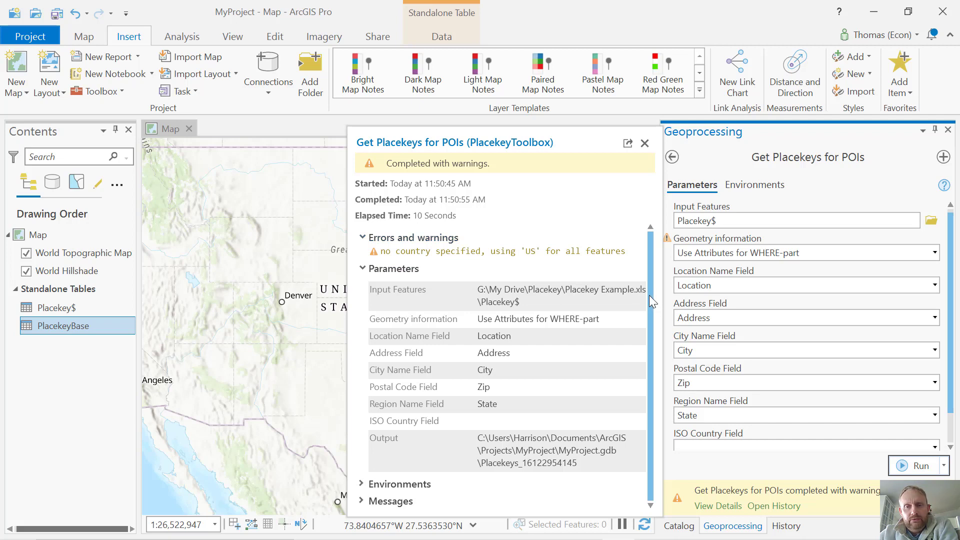
# - Expand the Messages and Environments sections of the run details, then close the popup
pyautogui.moveTo(649, 295); pyautogui.dragTo(646, 363)
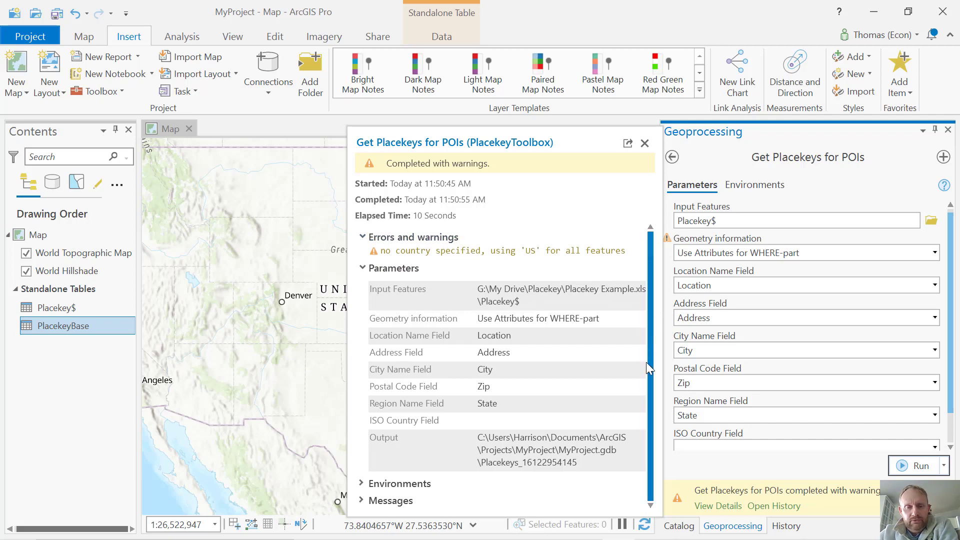
pyautogui.click(365, 501)
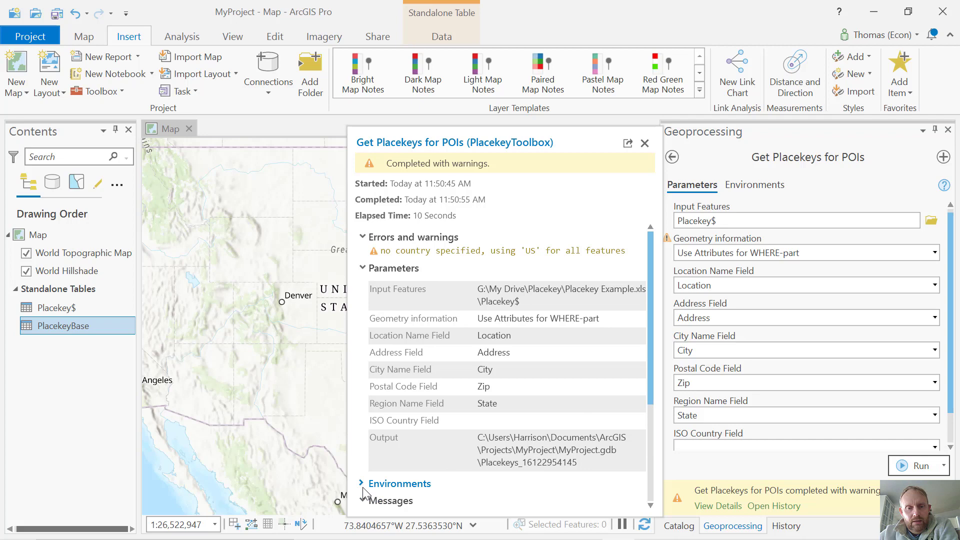
pyautogui.click(363, 484)
pyautogui.press('Escape')
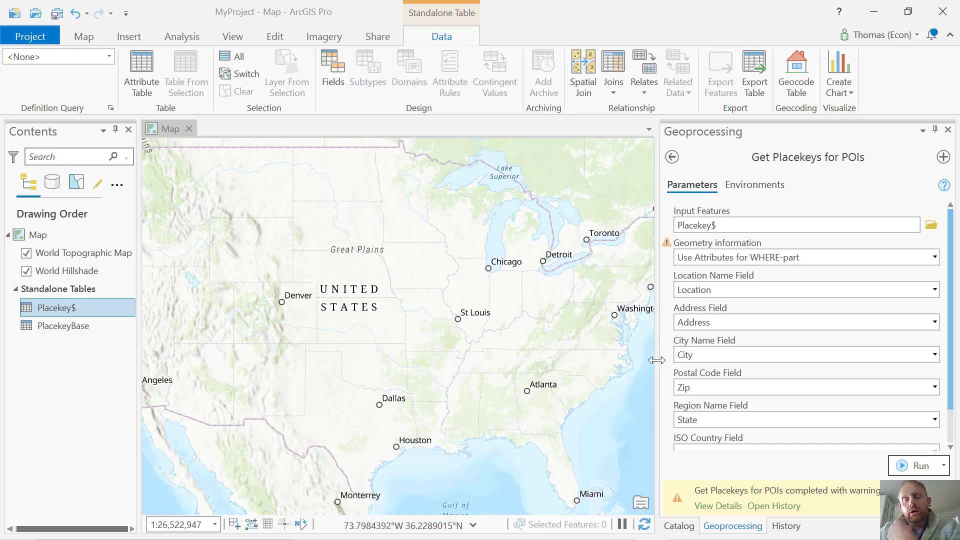
pyautogui.click(681, 533)
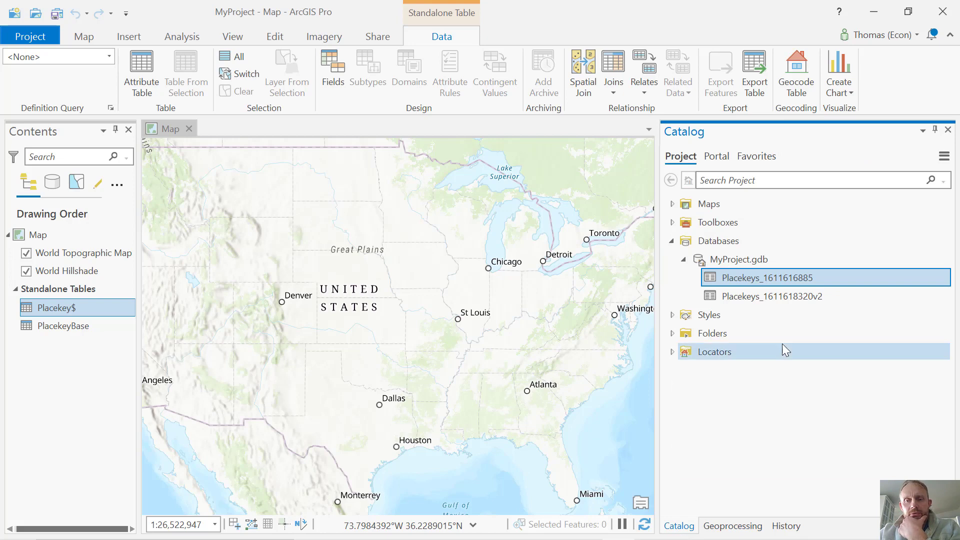
pyautogui.click(670, 242)
pyautogui.click(669, 242)
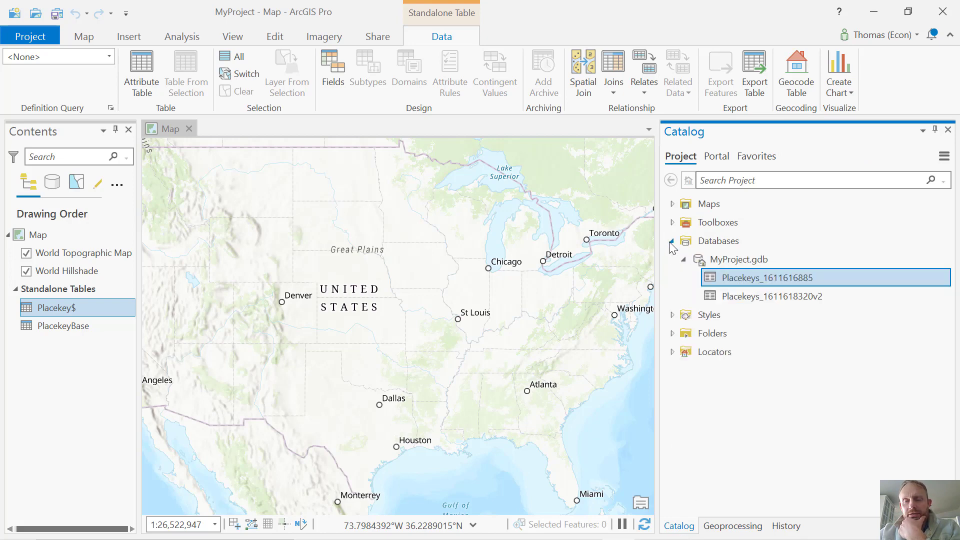
pyautogui.rightClick(758, 276)
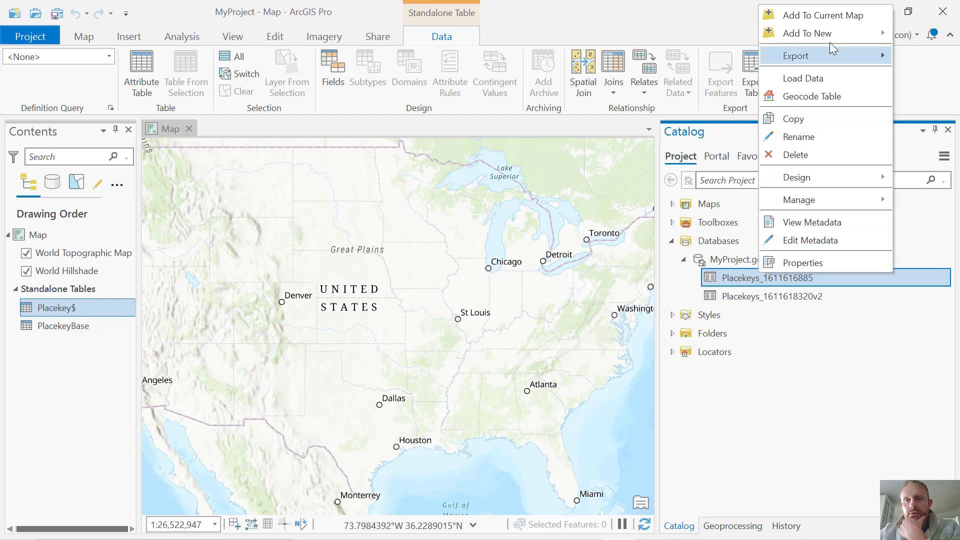
pyautogui.click(806, 78)
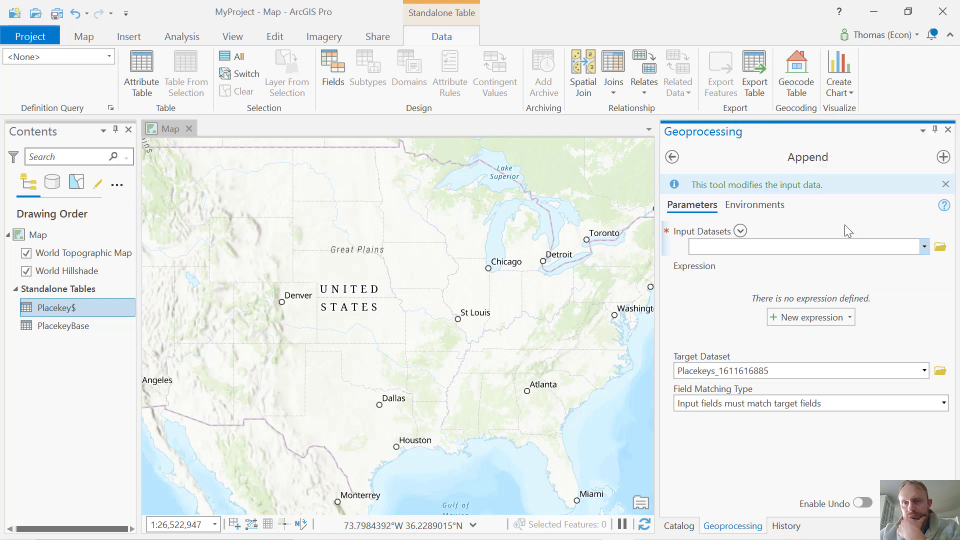
pyautogui.click(947, 130)
pyautogui.click(759, 296)
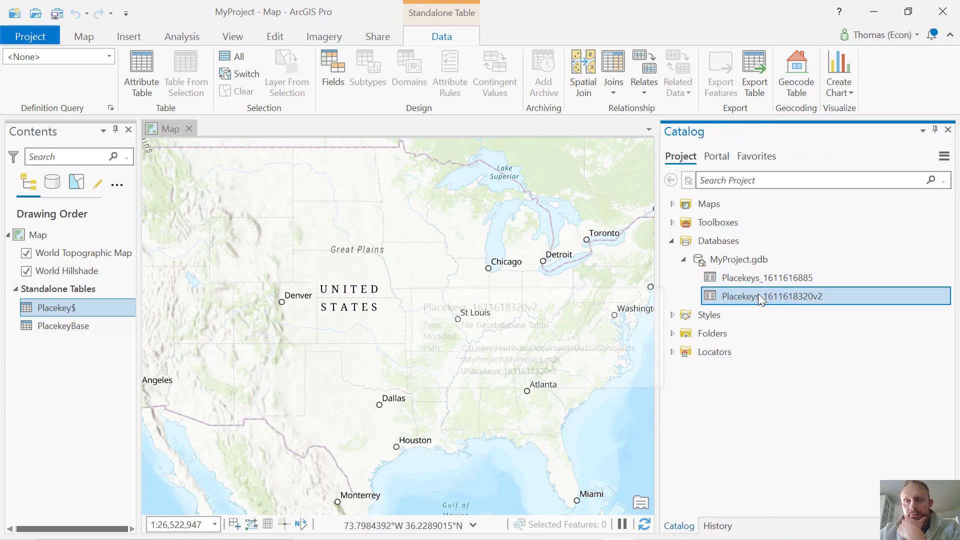
pyautogui.rightClick(759, 296)
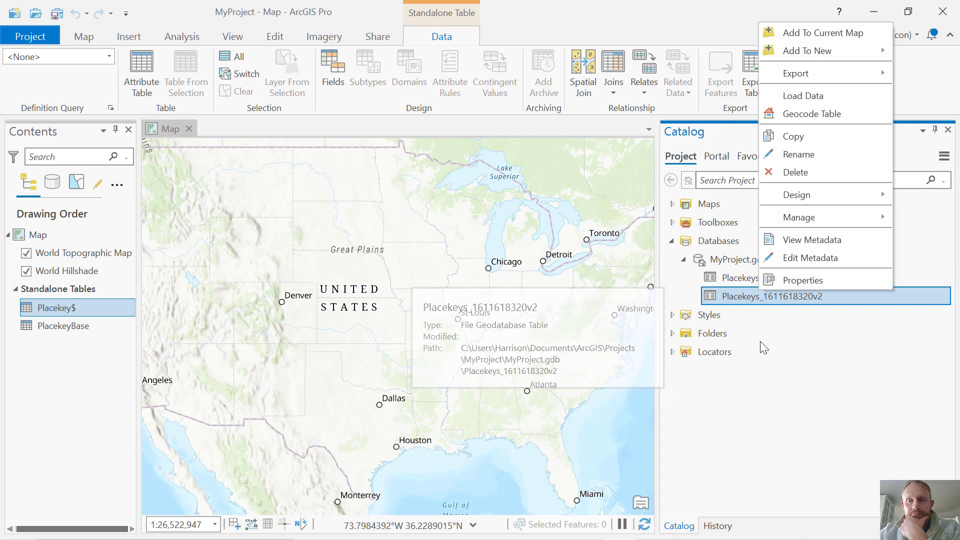
pyautogui.moveTo(755, 304); pyautogui.dragTo(69, 397)
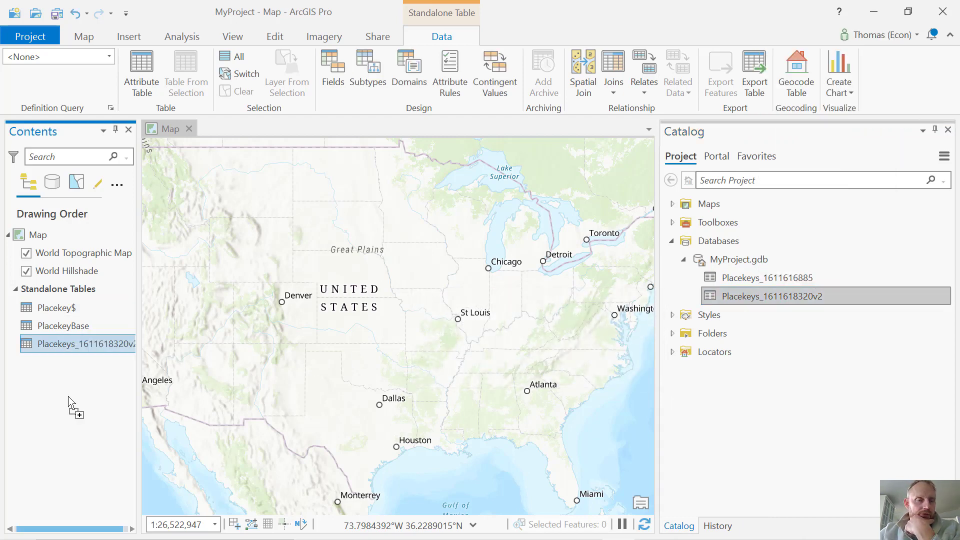
pyautogui.rightClick(76, 343)
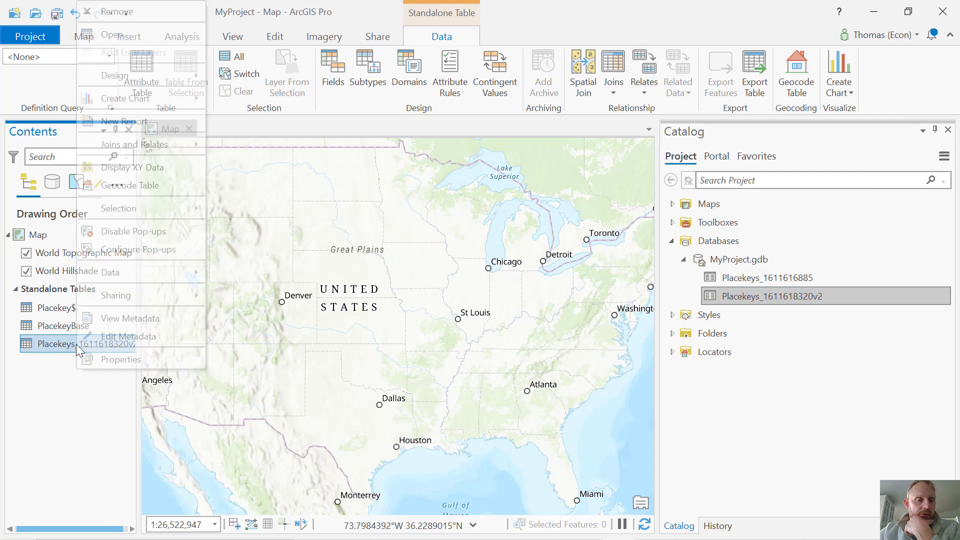
pyautogui.click(136, 41)
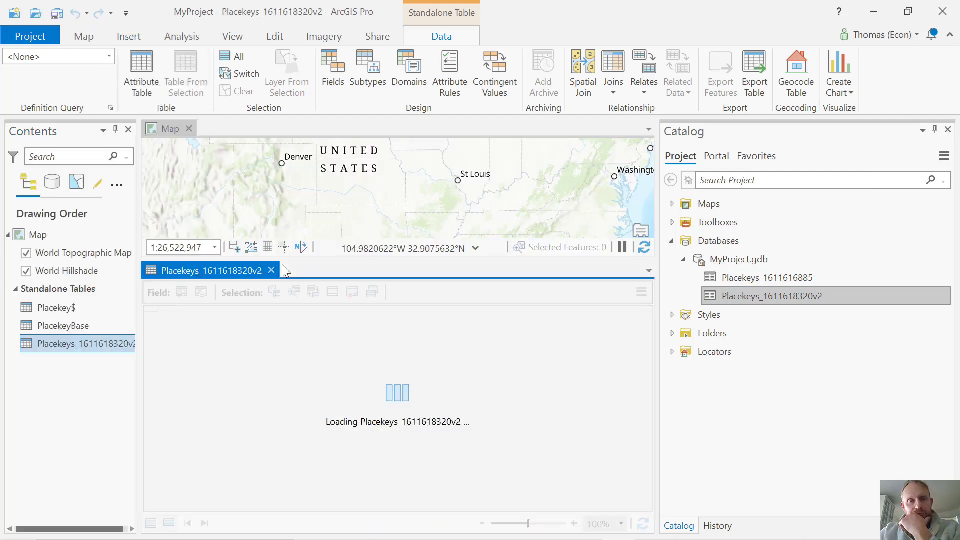